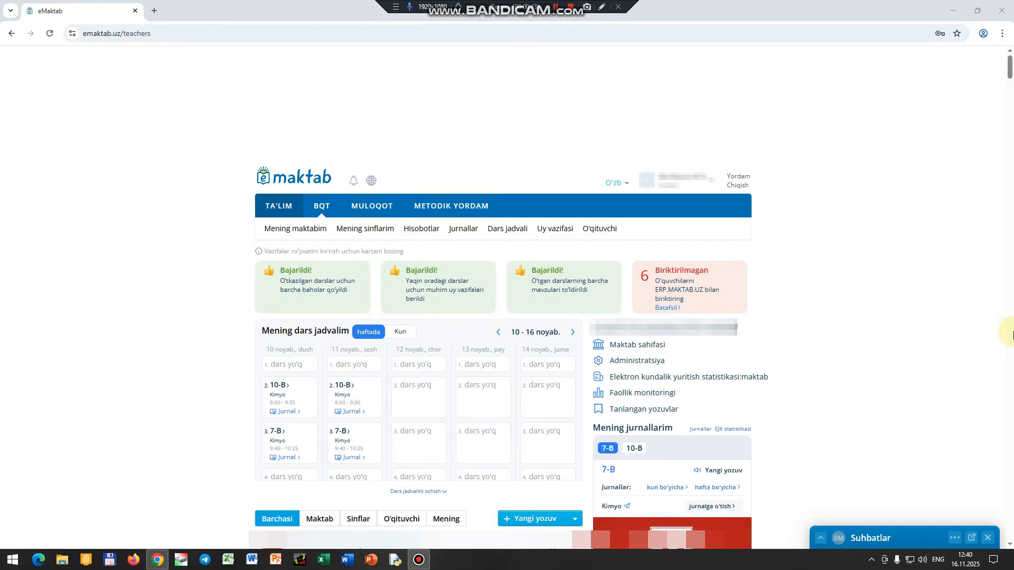
From the school administration, start creating a new person with the existing-user method (Tizimda mavjud foydalanuvchi) and proceed to the person's data
click(626, 364)
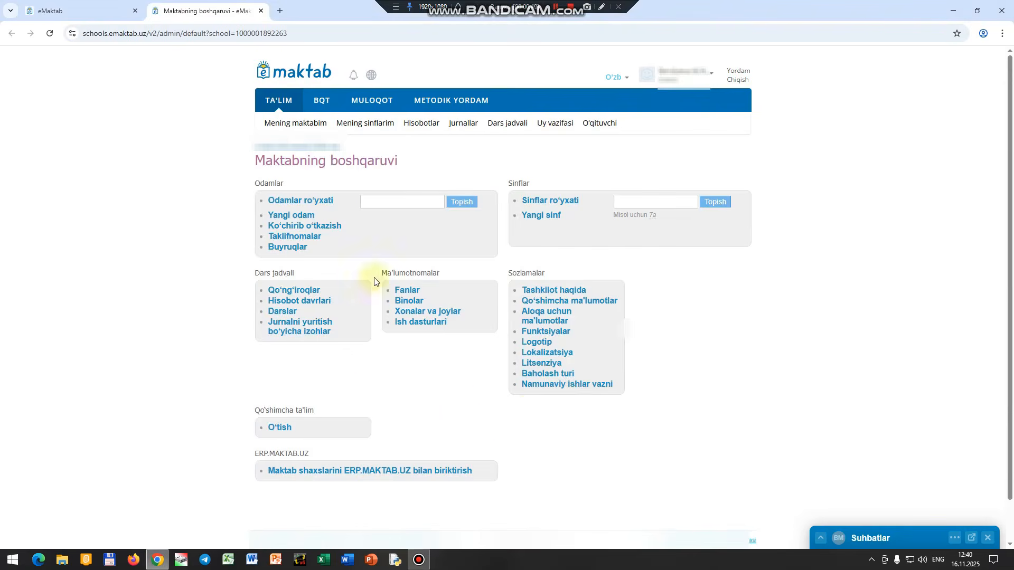
click(286, 216)
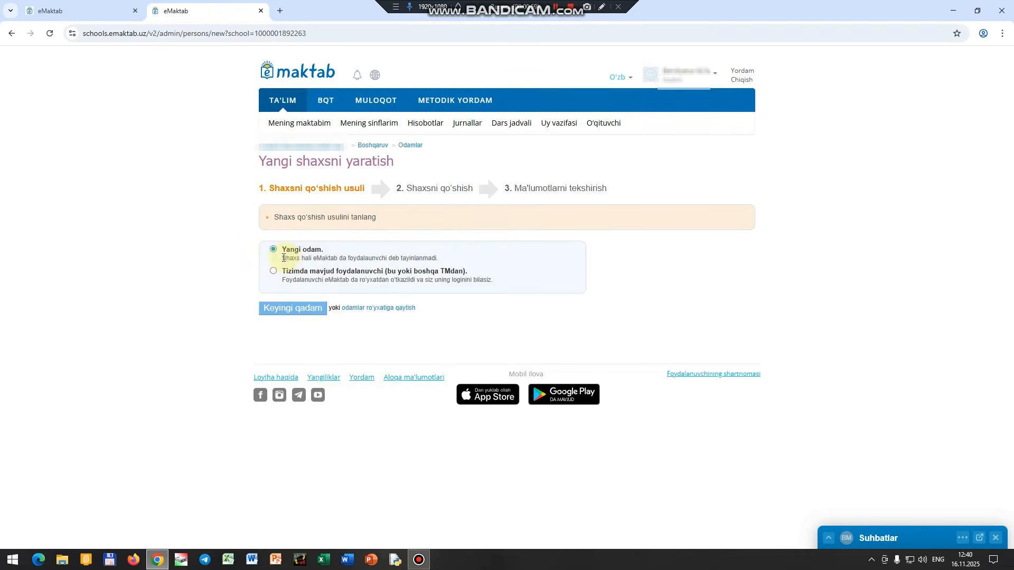
drag(284, 259, 437, 258)
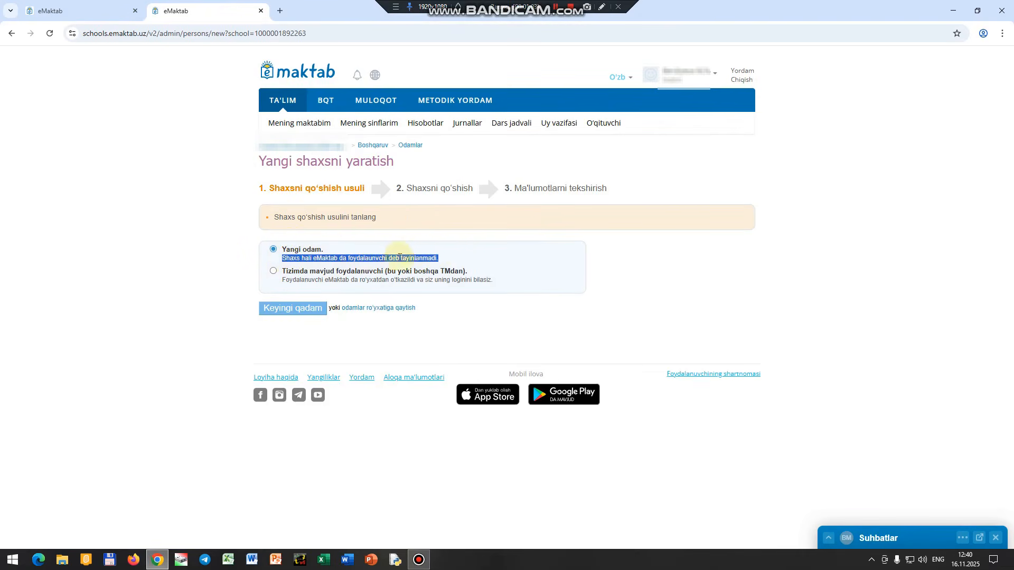
click(337, 258)
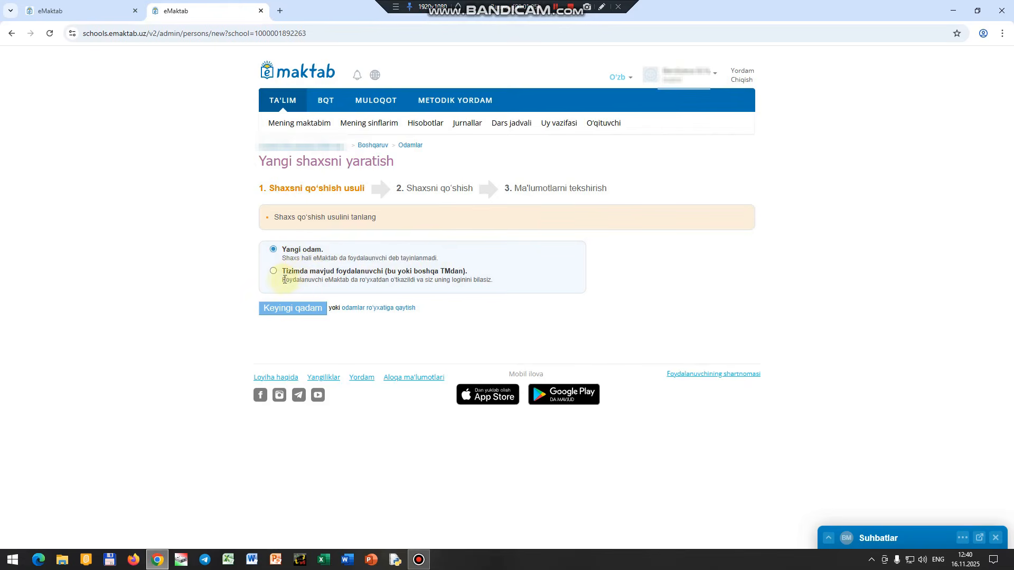
drag(284, 280, 492, 280)
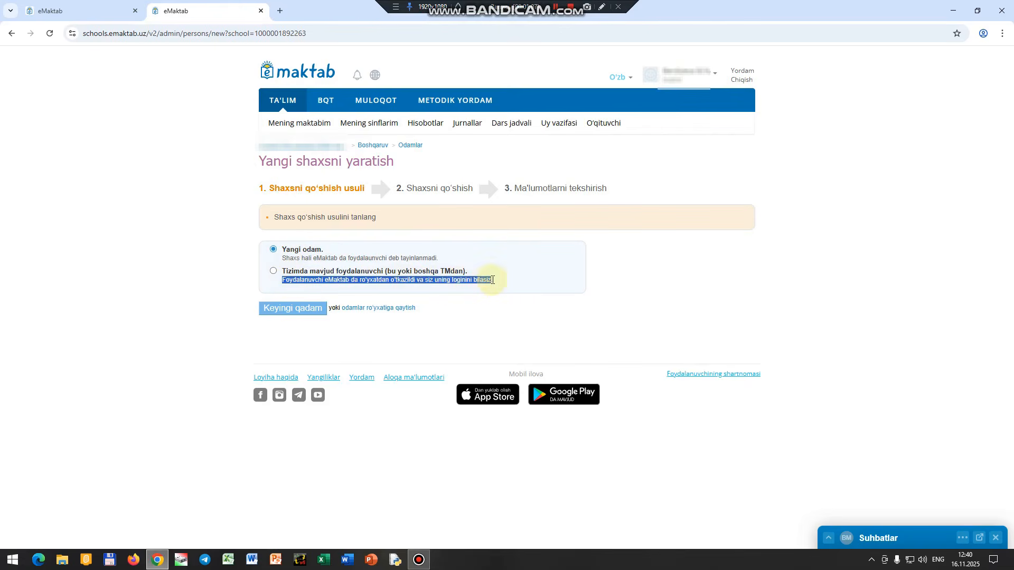
click(431, 273)
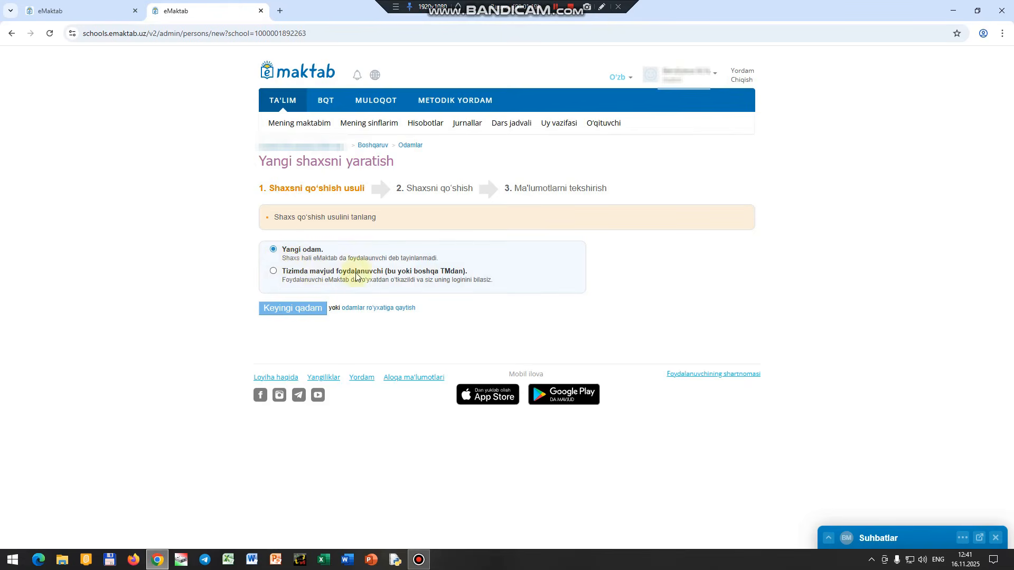
click(325, 273)
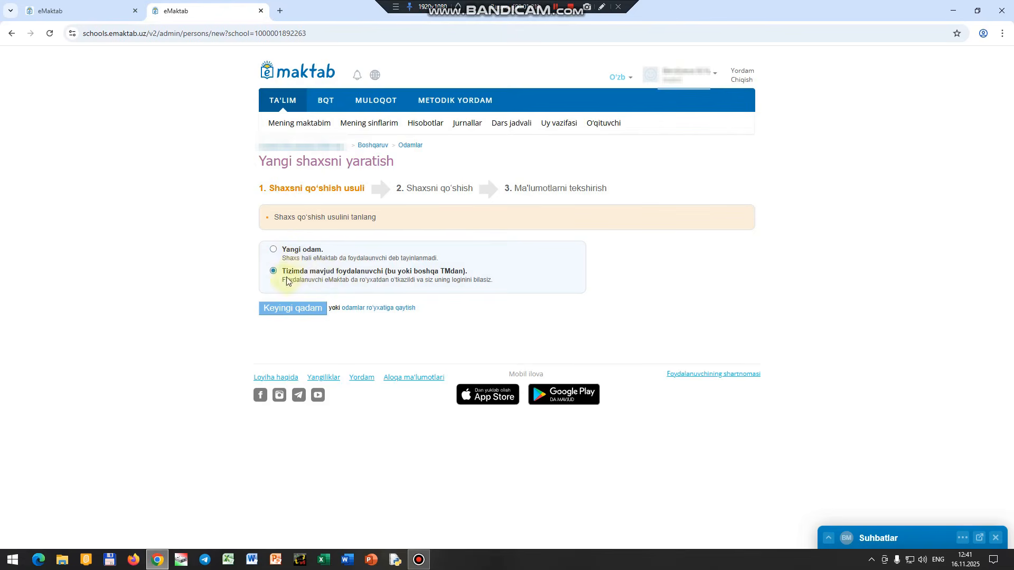
click(288, 310)
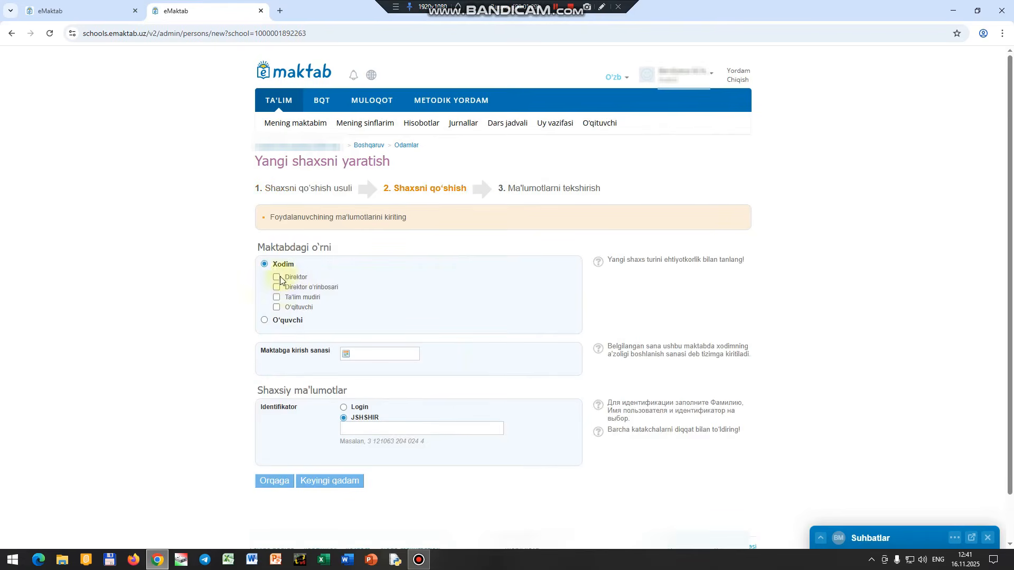
Set the staff role to O‘qituvchi and the school entry date to 14/11/2025
click(276, 308)
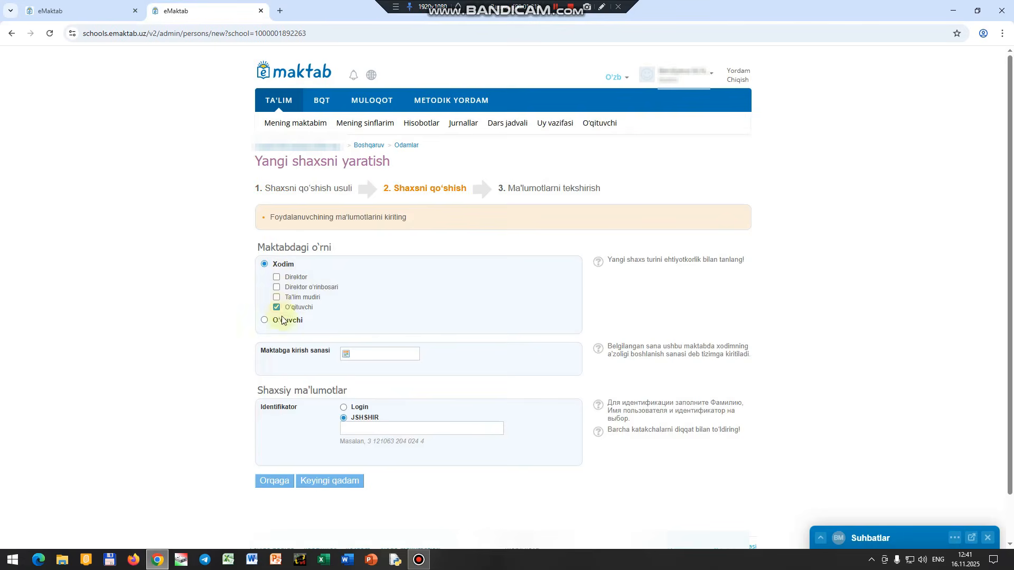
click(366, 352)
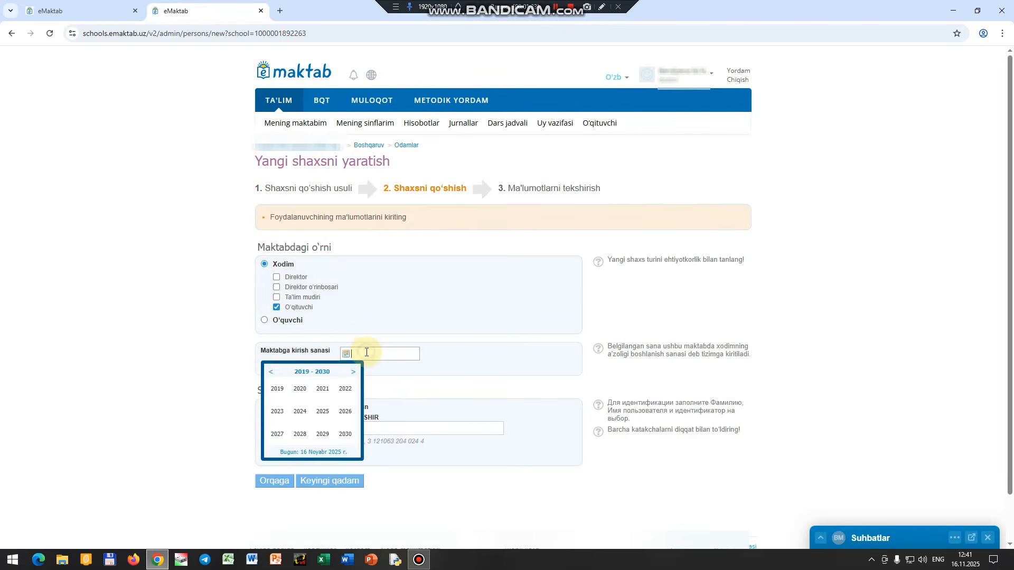
click(321, 413)
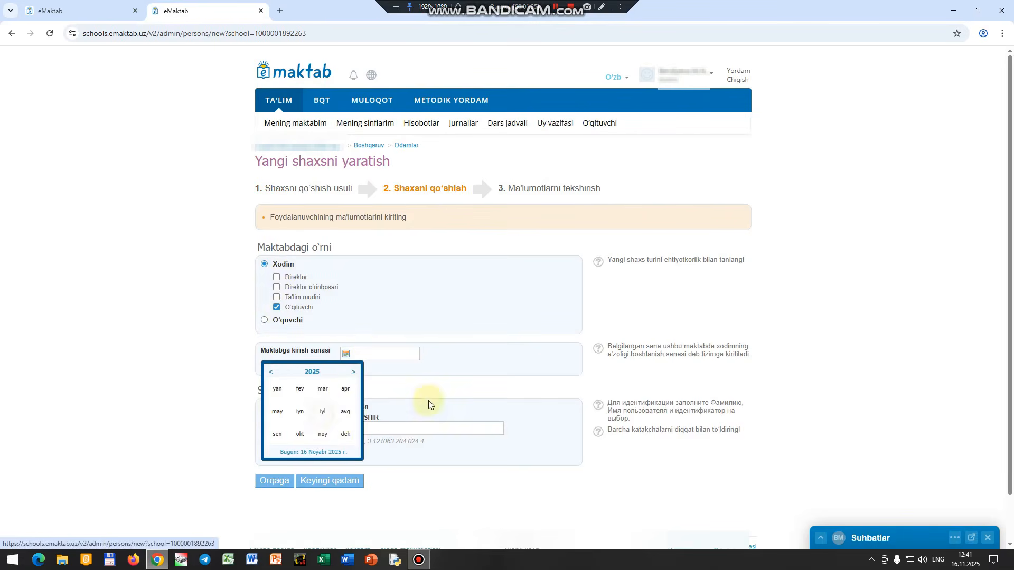
click(322, 434)
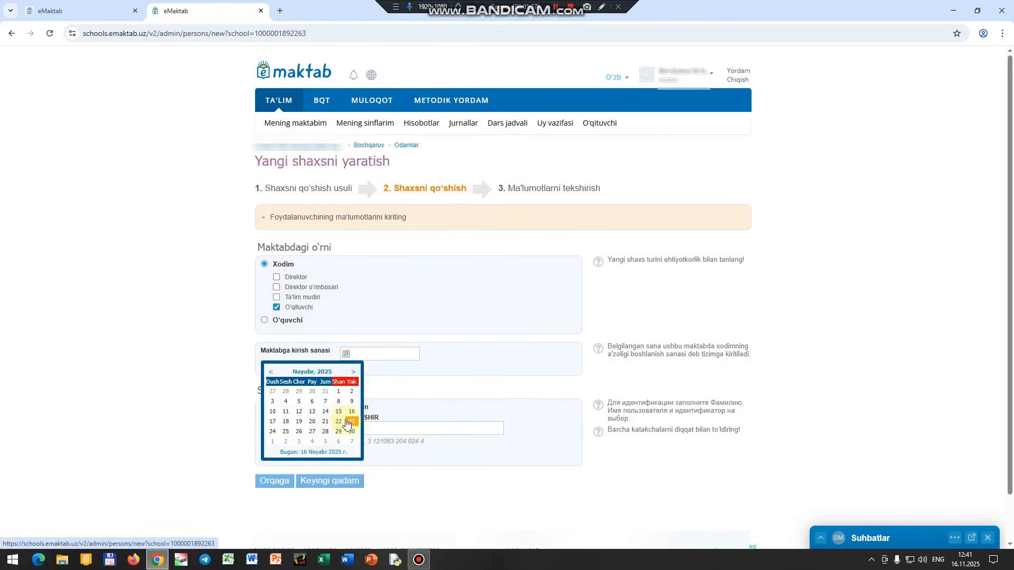
click(329, 414)
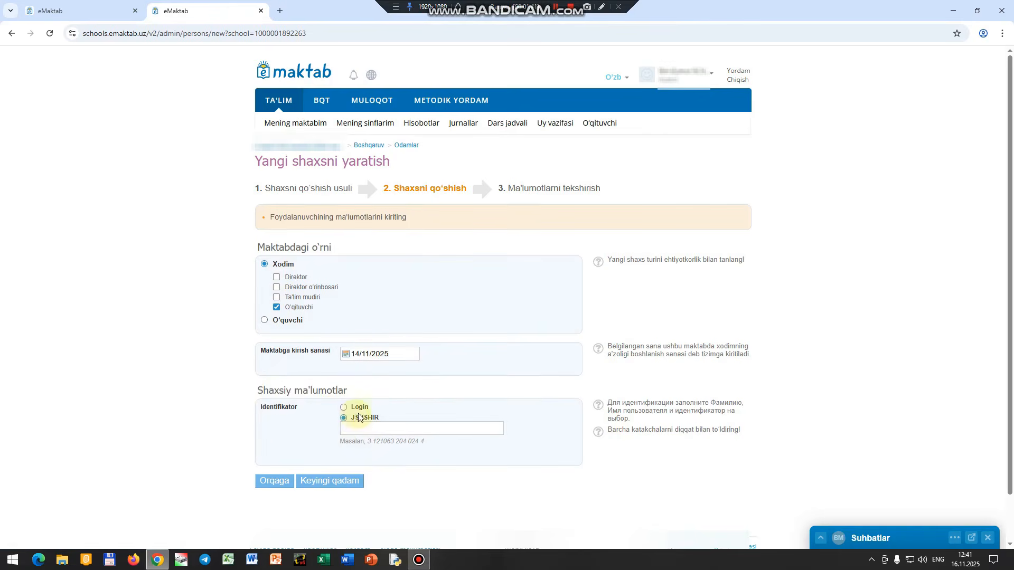
Try to submit the form with the copied JSHSHIR personal ID number as the identifier
click(344, 408)
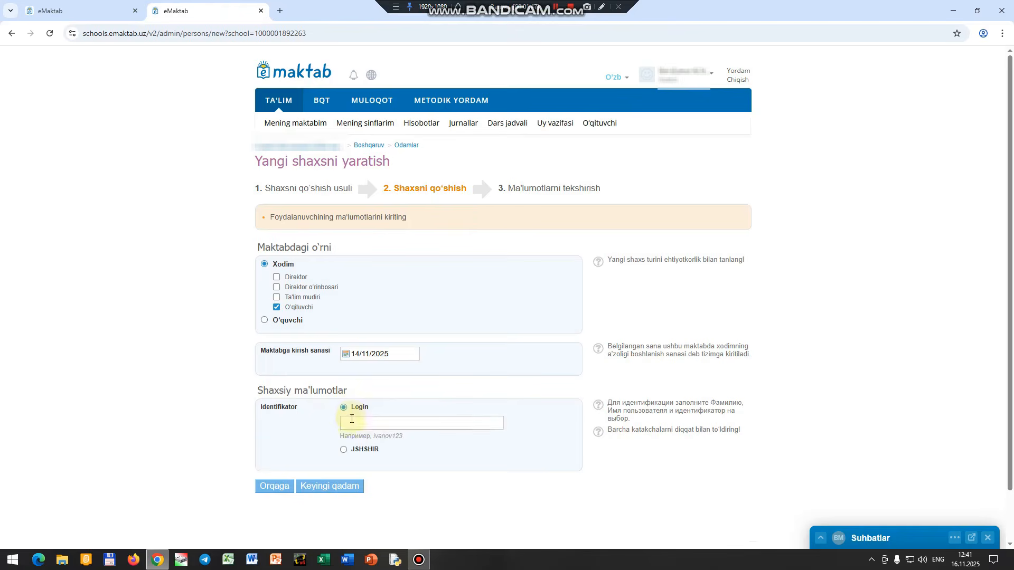
click(344, 450)
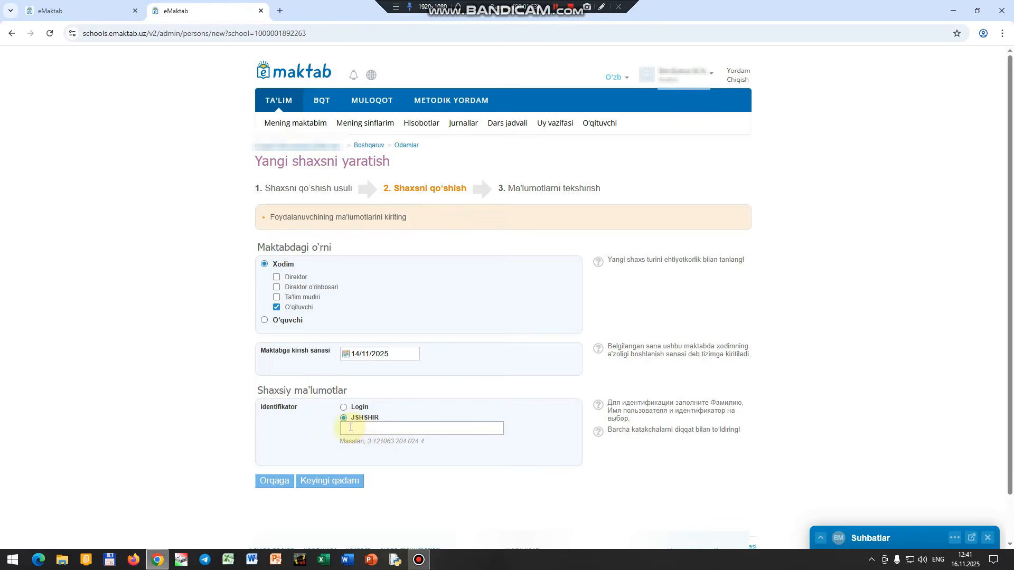
right_click(350, 429)
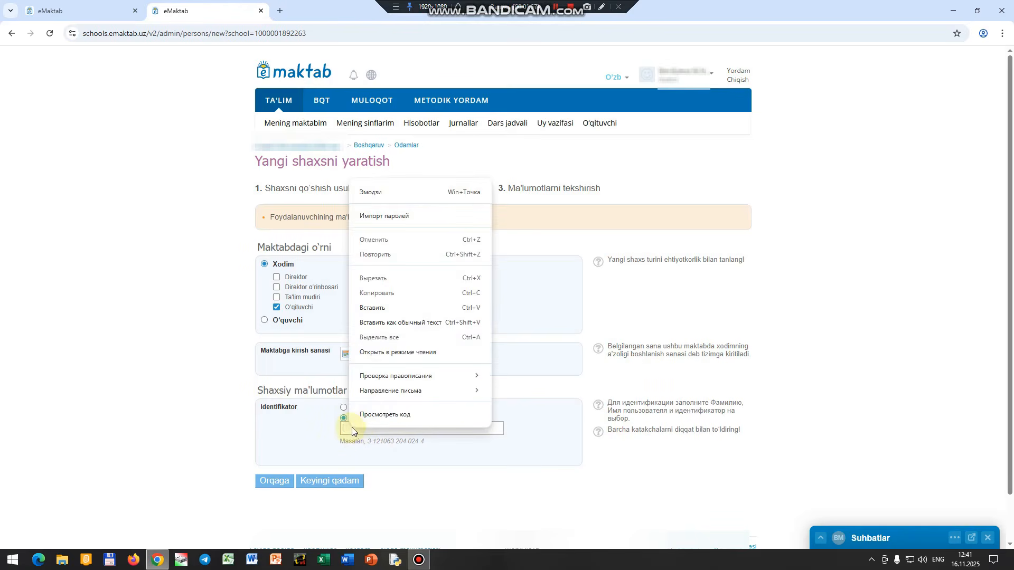
click(371, 309)
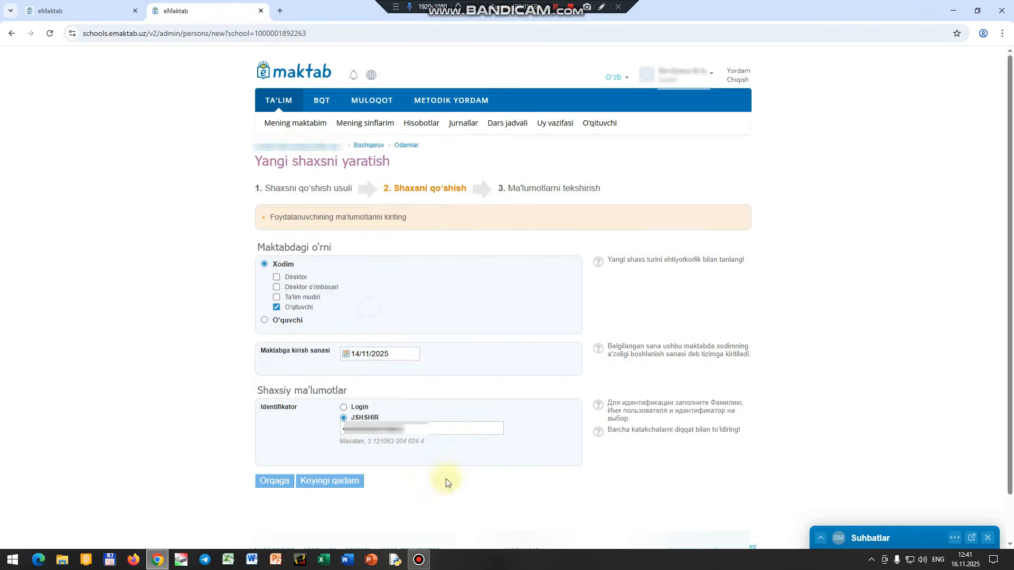
click(338, 485)
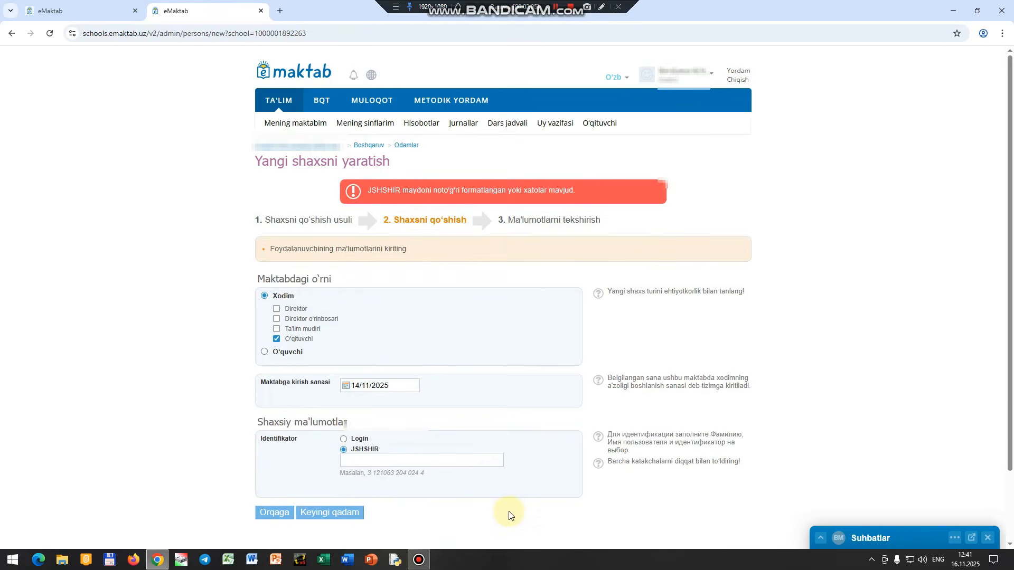
Enter the JSHSHIR personal ID number again, spaced like the sample format below the field, and proceed to the data check
right_click(360, 460)
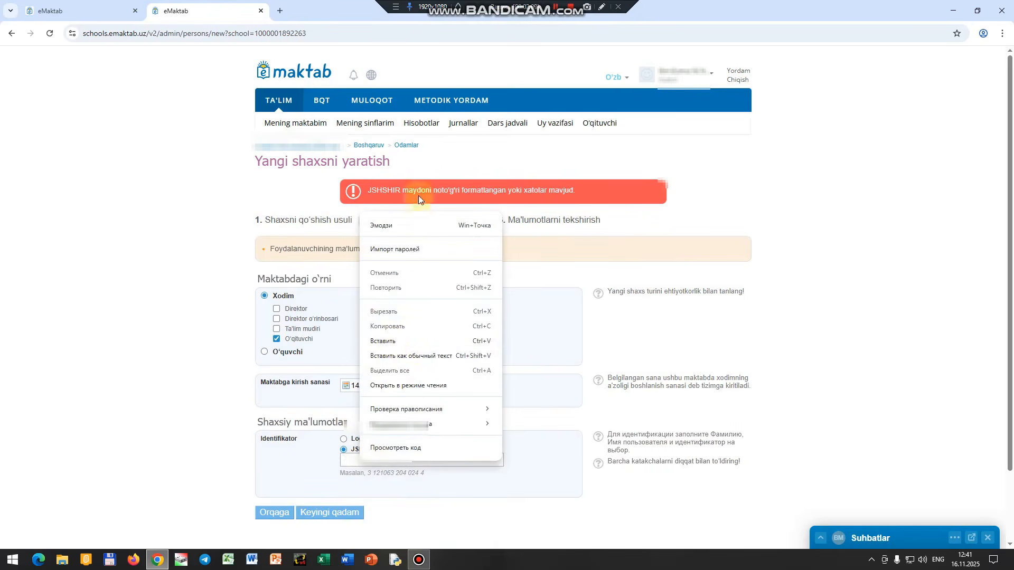
click(384, 342)
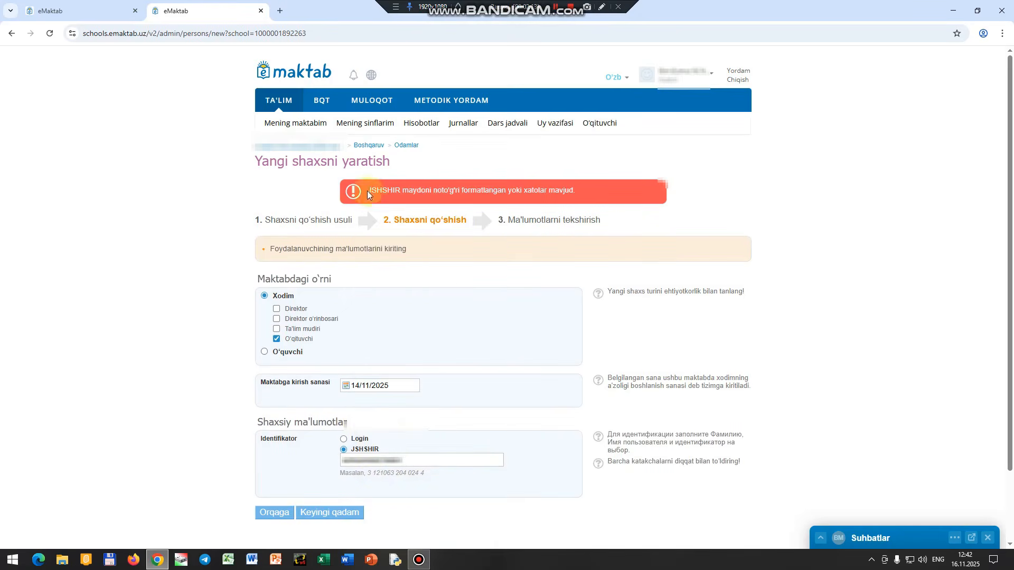
drag(367, 194, 584, 186)
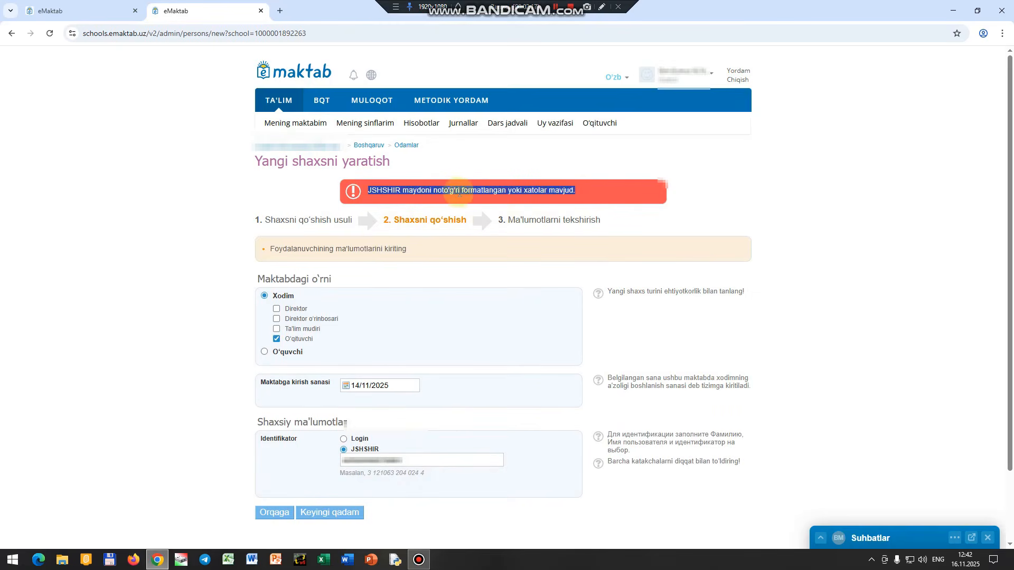
click(397, 462)
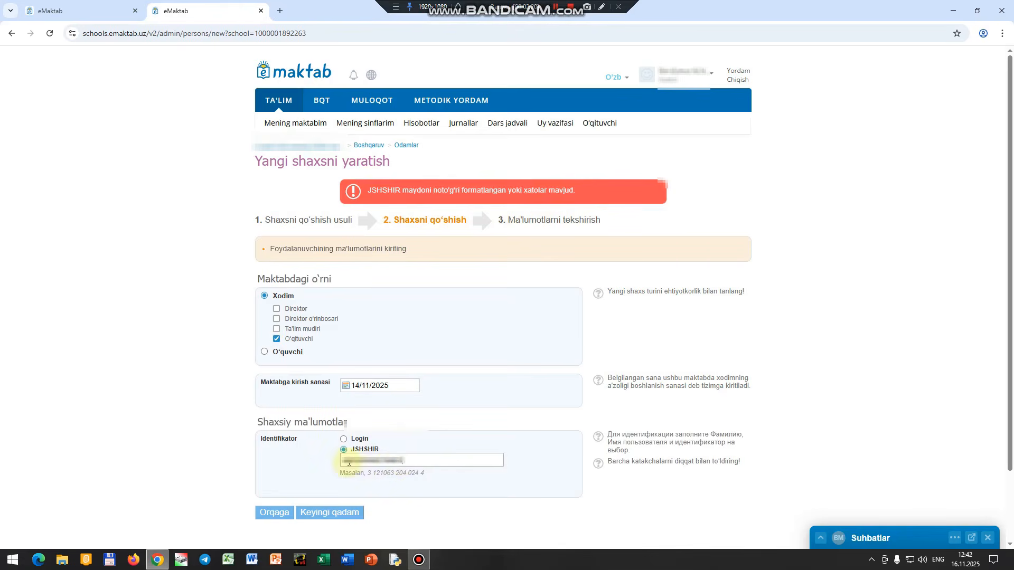
drag(369, 472, 431, 476)
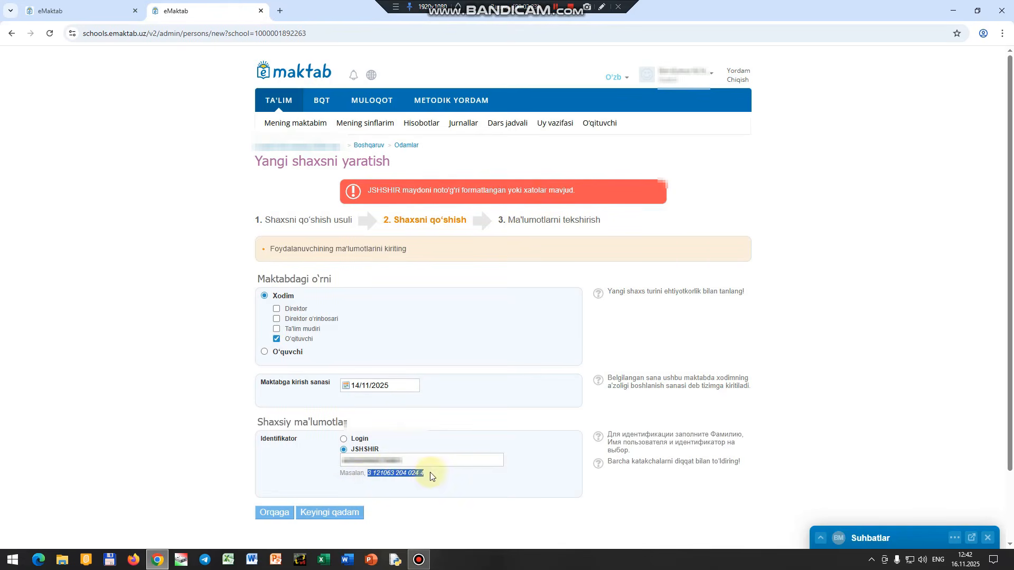
click(404, 461)
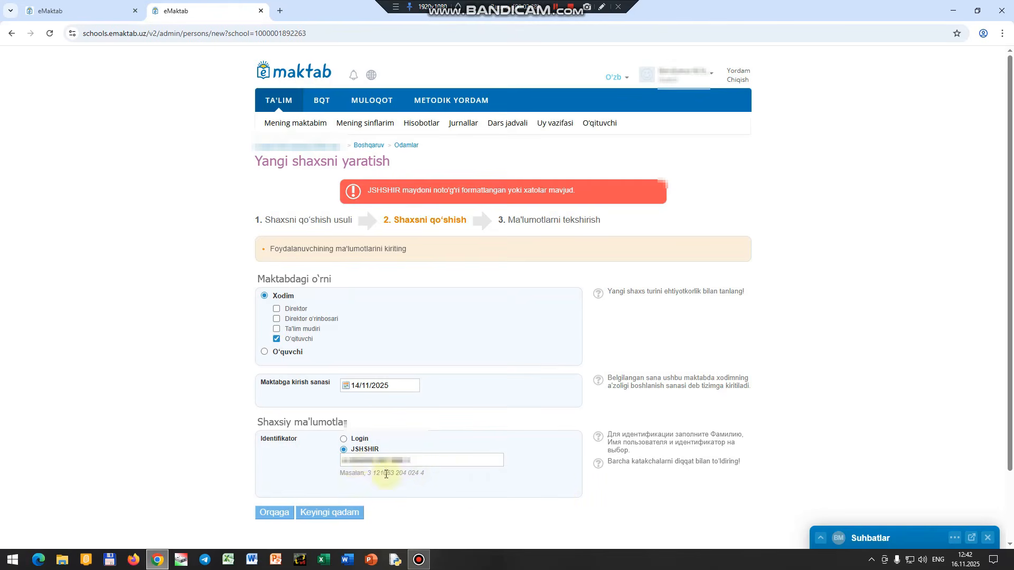
click(370, 472)
drag(369, 471, 442, 480)
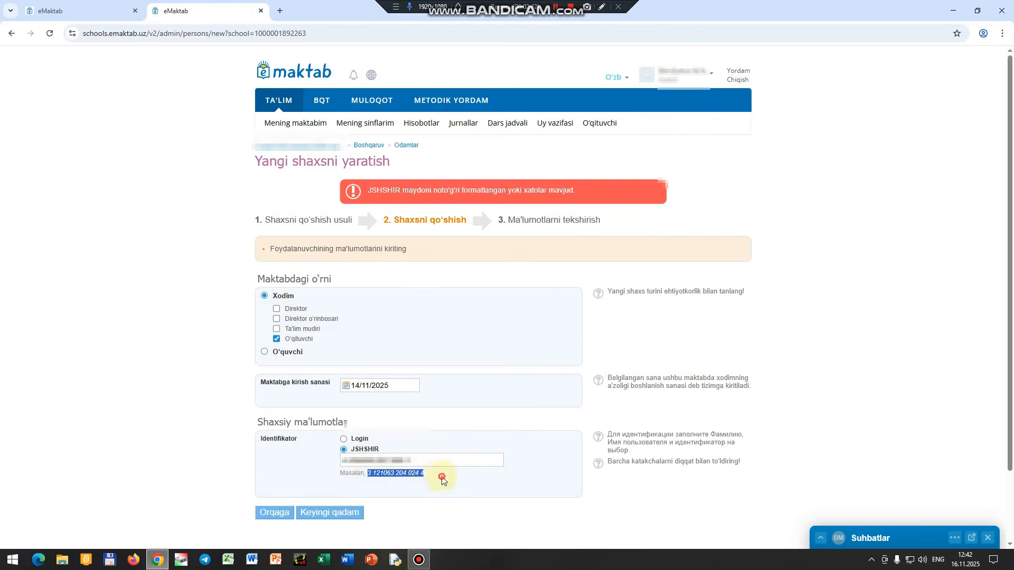
click(391, 479)
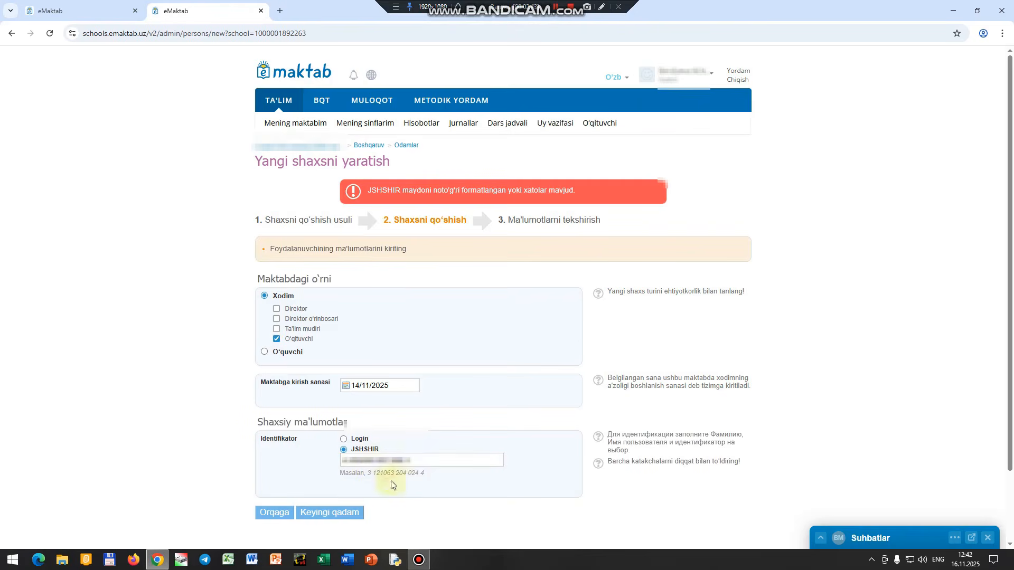
click(342, 517)
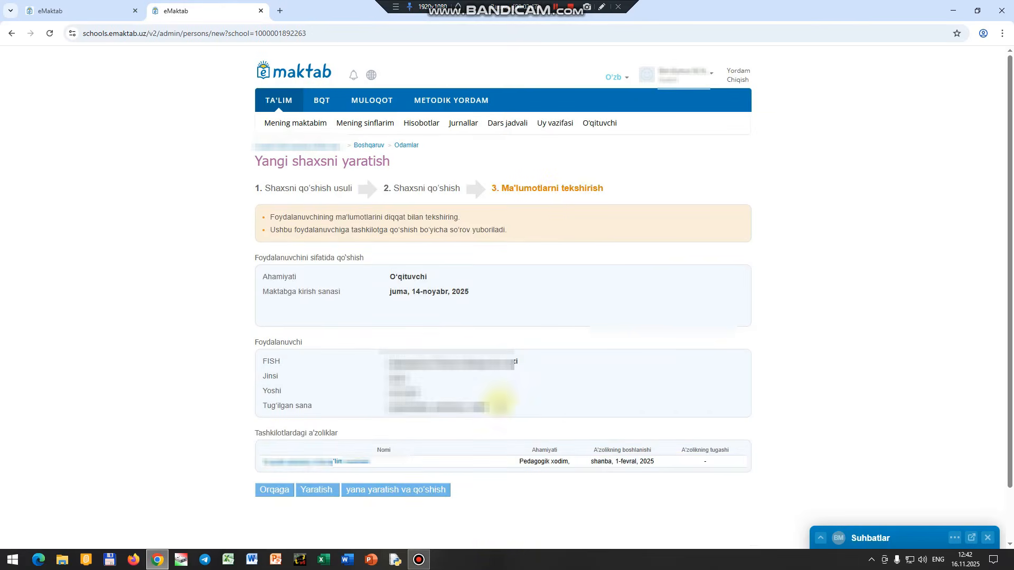
Review the full name and other details of the person found, and return to the person data form
drag(386, 364, 535, 363)
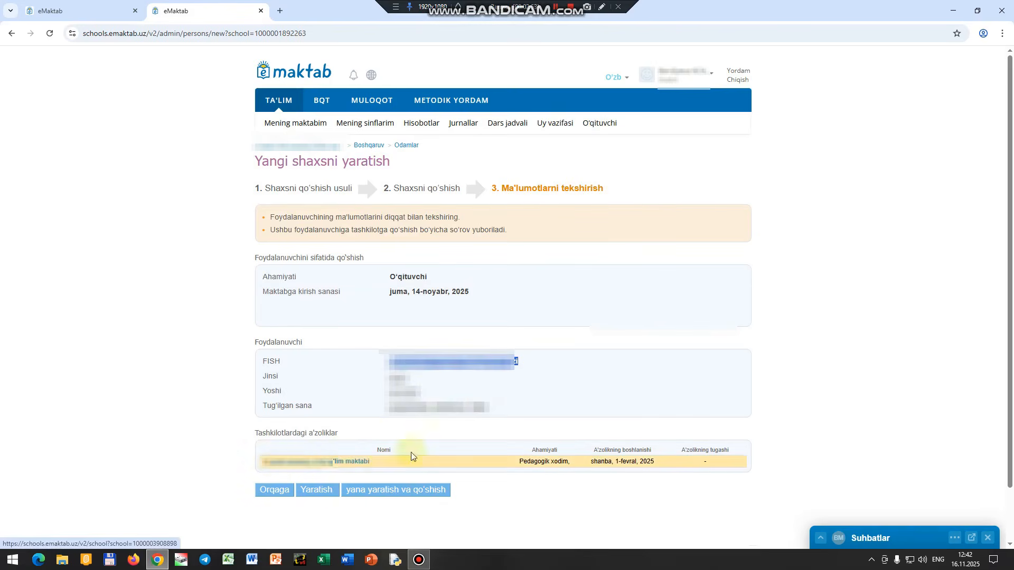
click(460, 383)
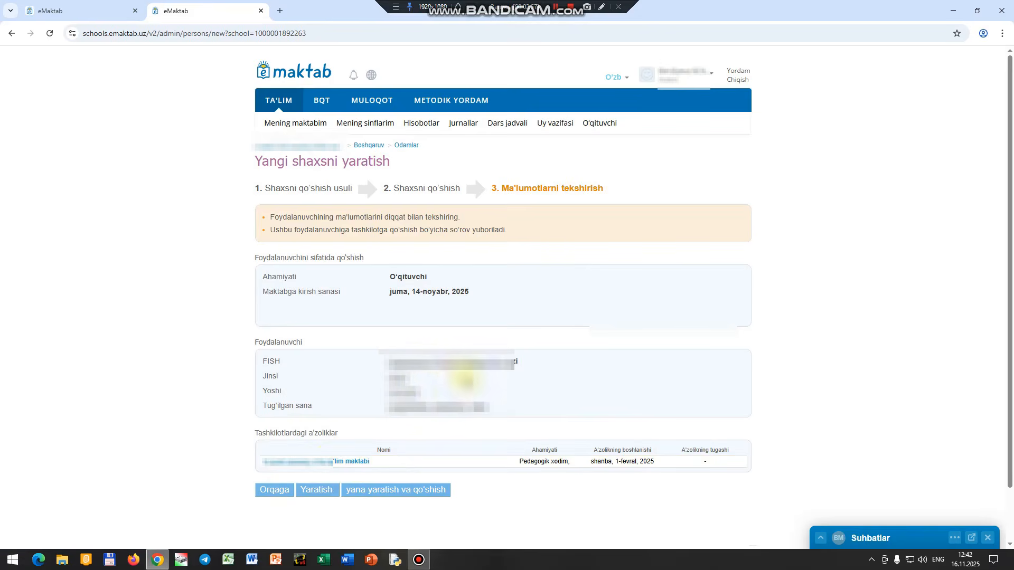
click(275, 493)
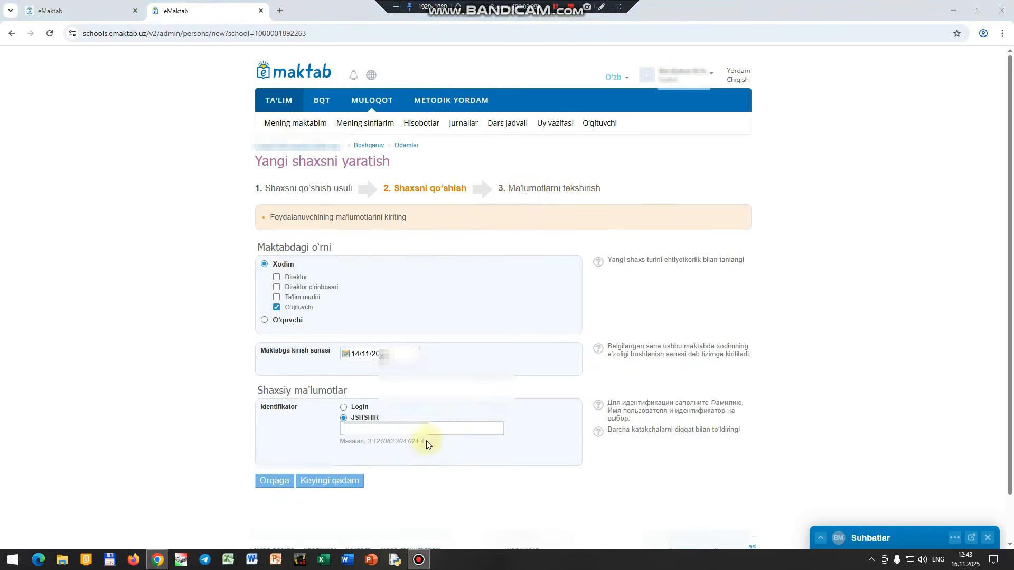
Switch the identifier type to Login and remove the saved suggestions from the login field
click(386, 435)
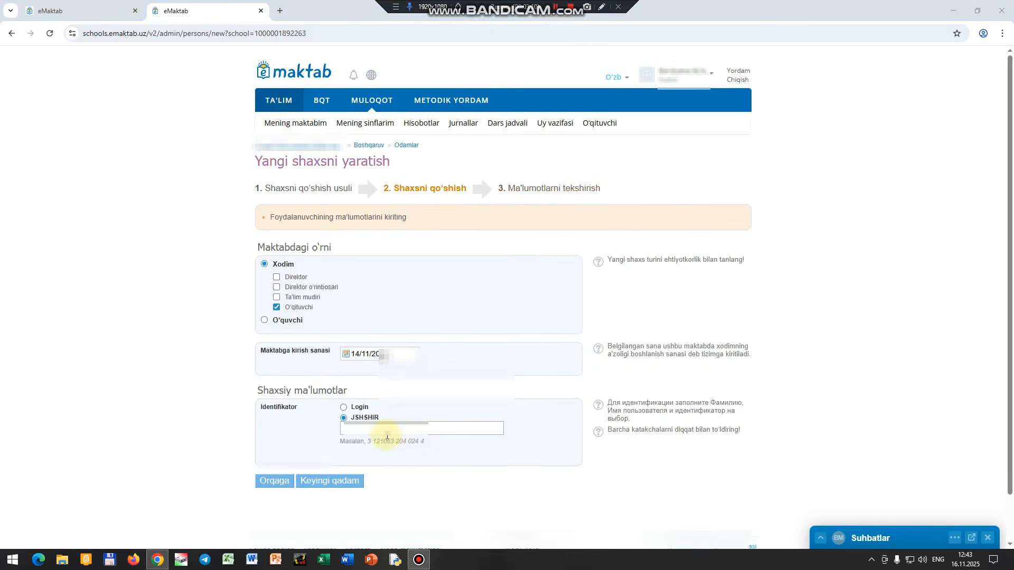
click(358, 410)
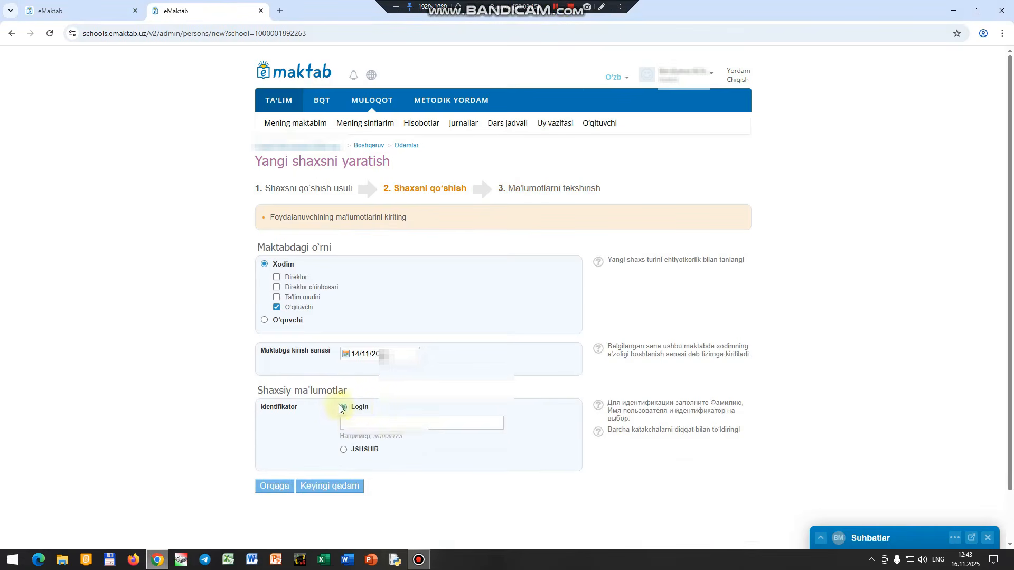
click(354, 424)
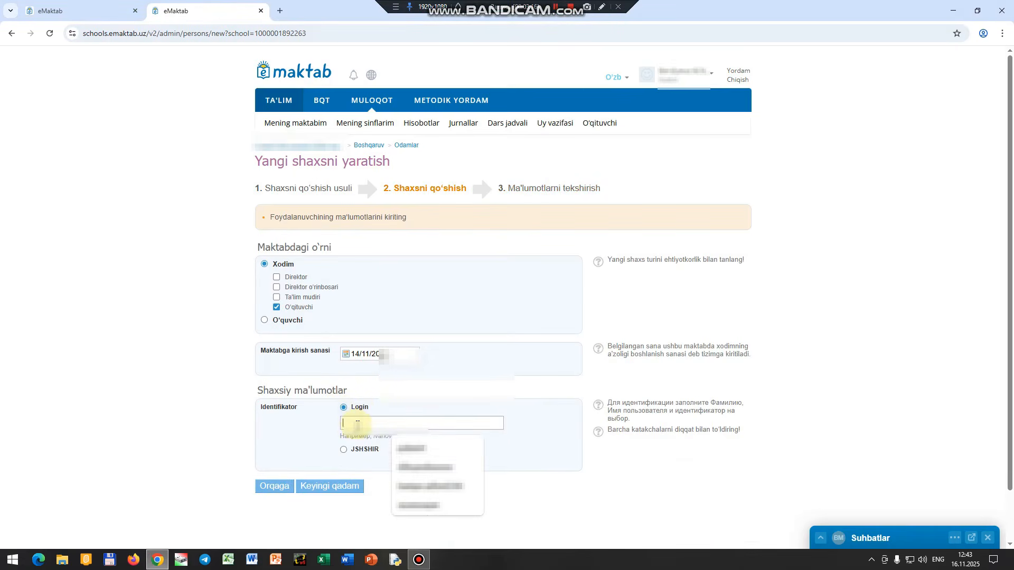
click(473, 449)
click(474, 449)
click(474, 449)
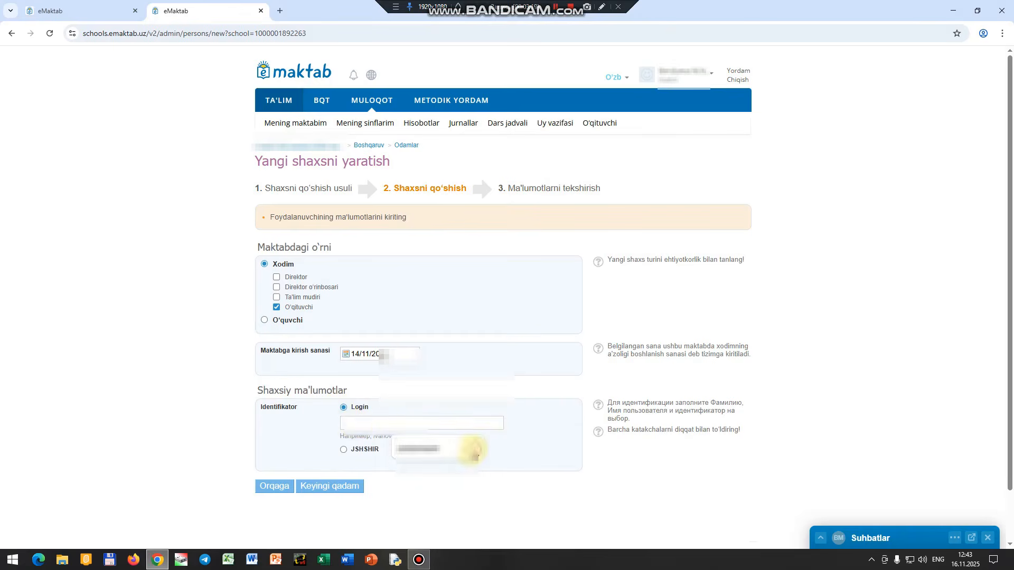
click(463, 451)
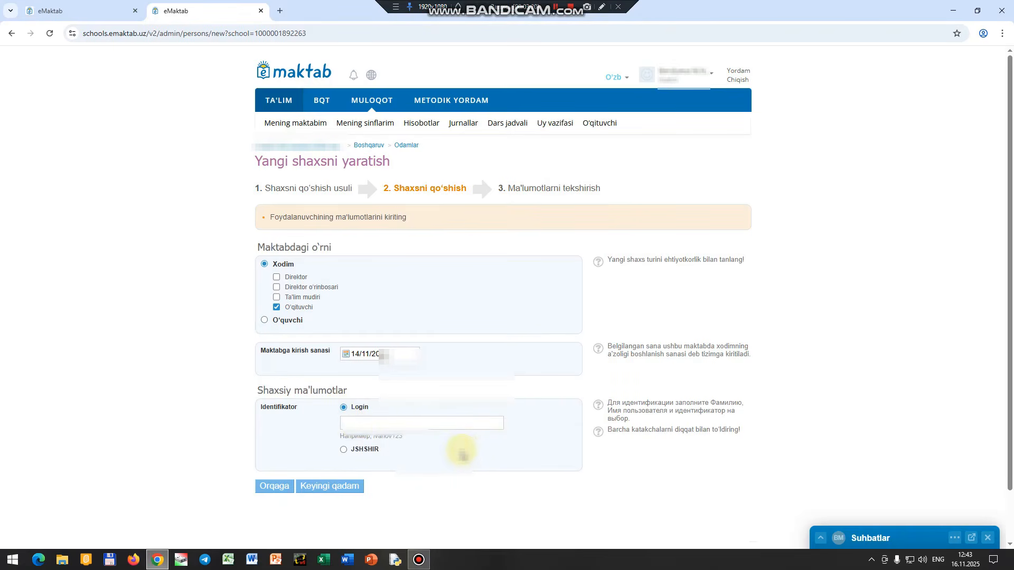
Enter the person's login as the identifier and proceed to the data check
click(353, 424)
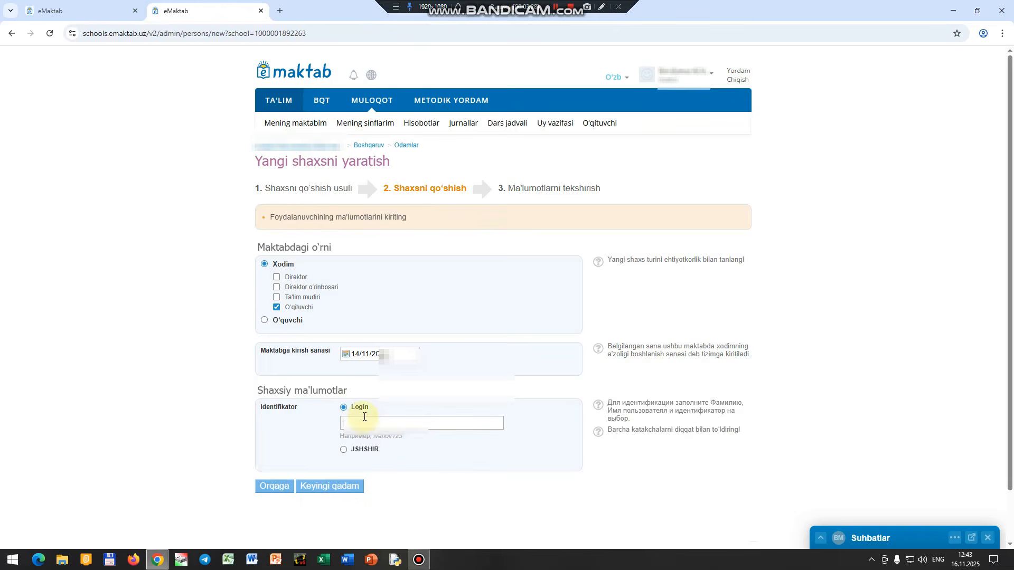
text(dars)
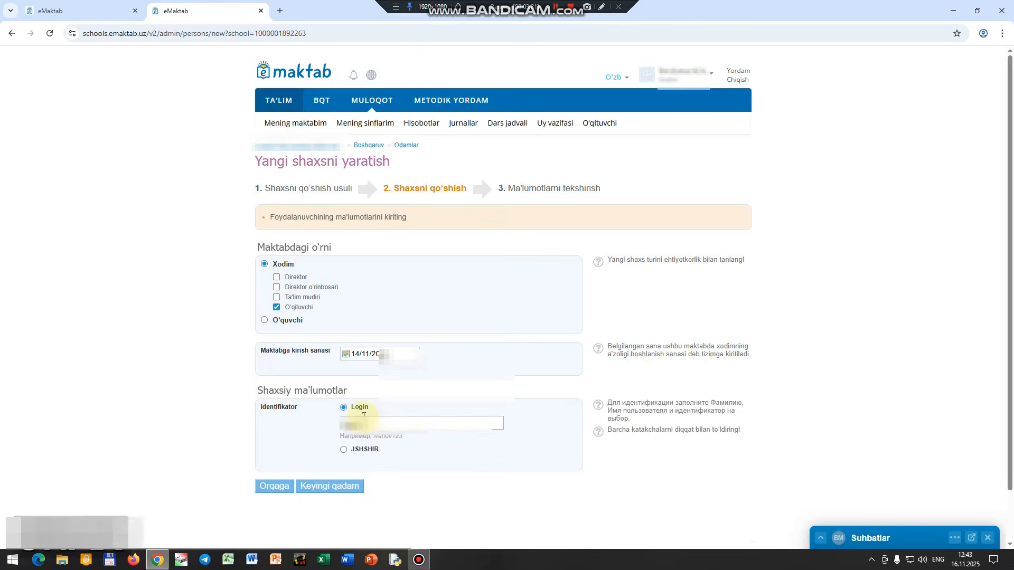
text(i)
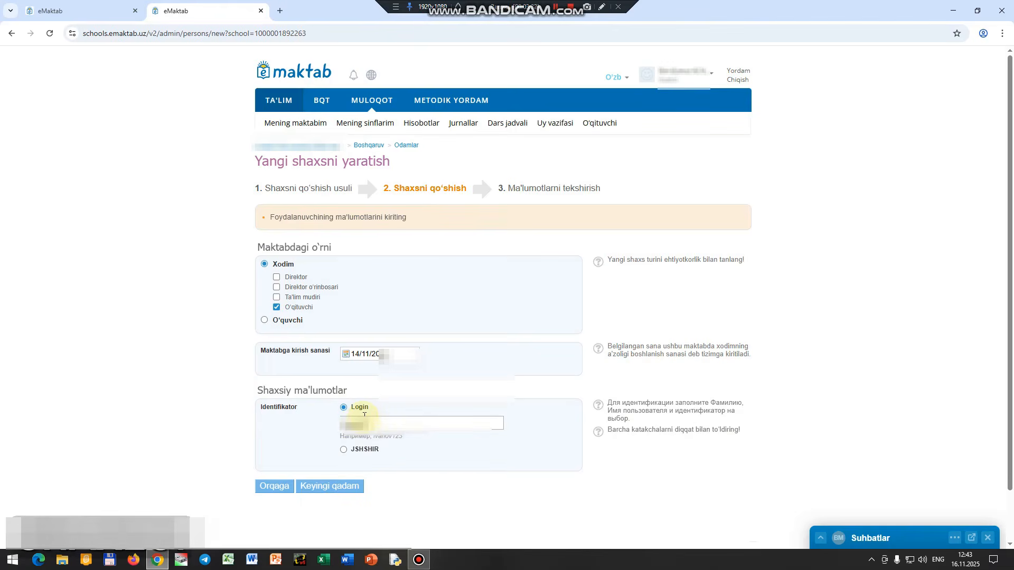
text(12345)
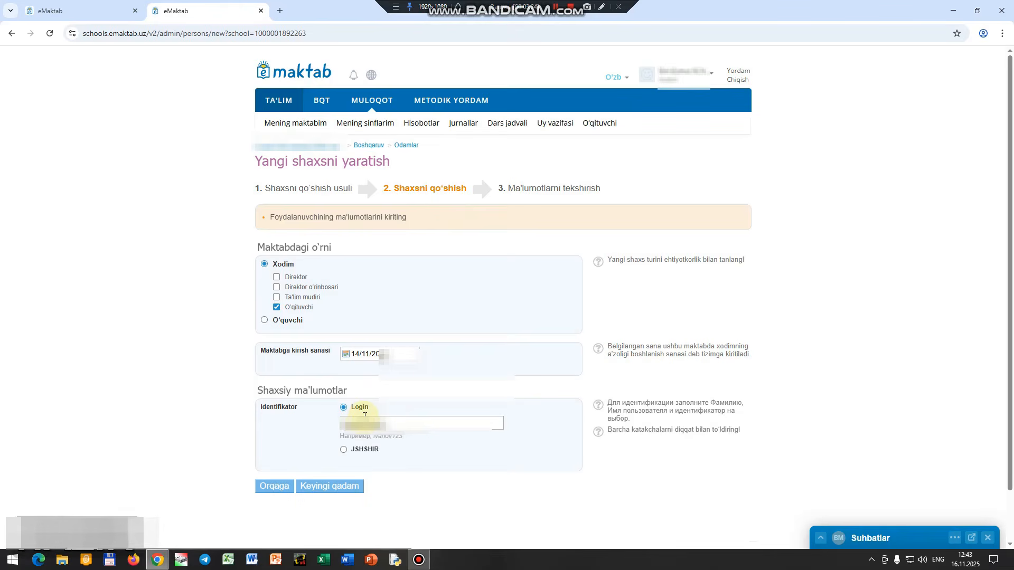
text(qsudng)
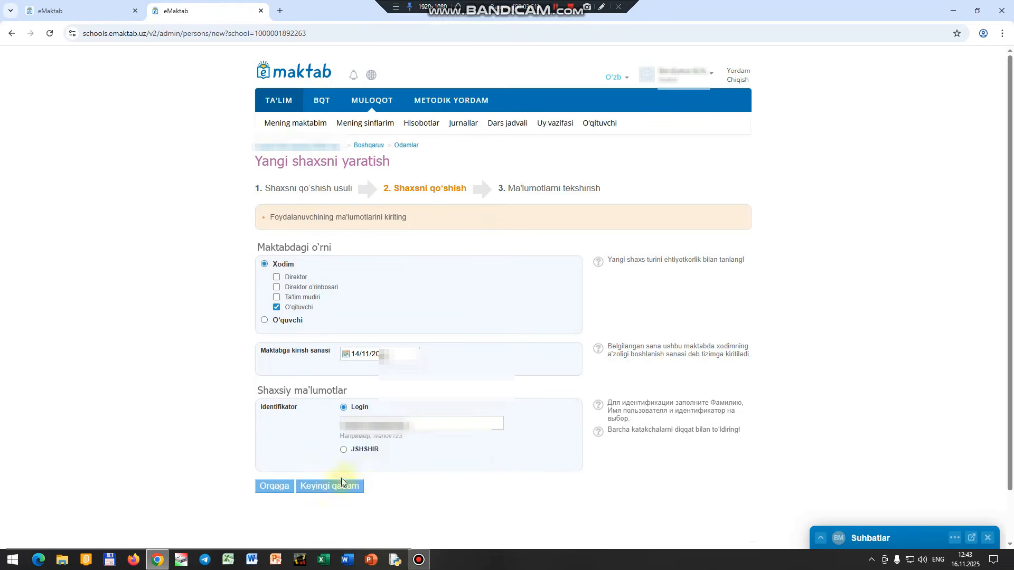
click(335, 485)
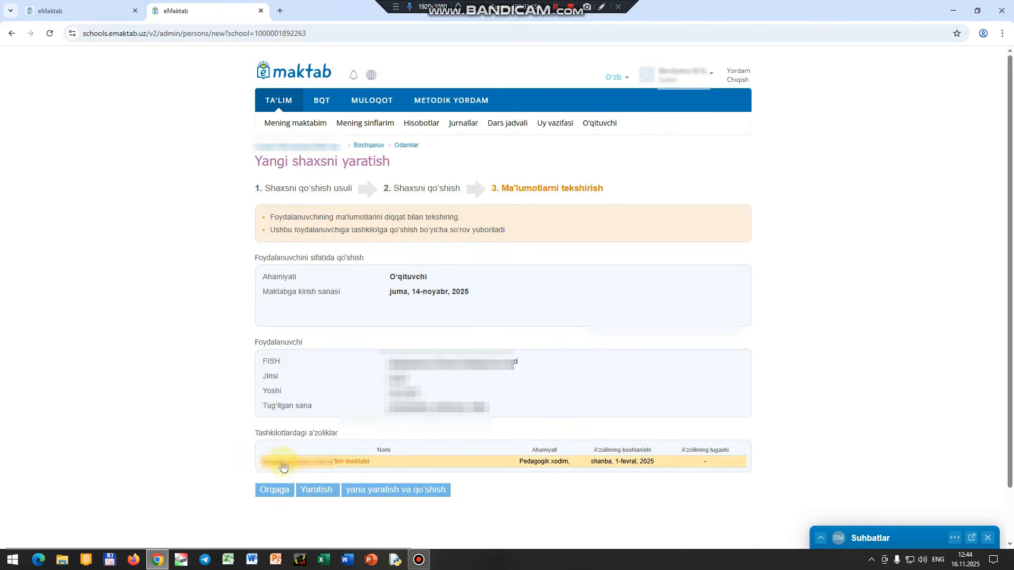
Review the found person's full name and details, send the request to add them as O'qituvchi, and read the resulting notice
drag(384, 362, 544, 363)
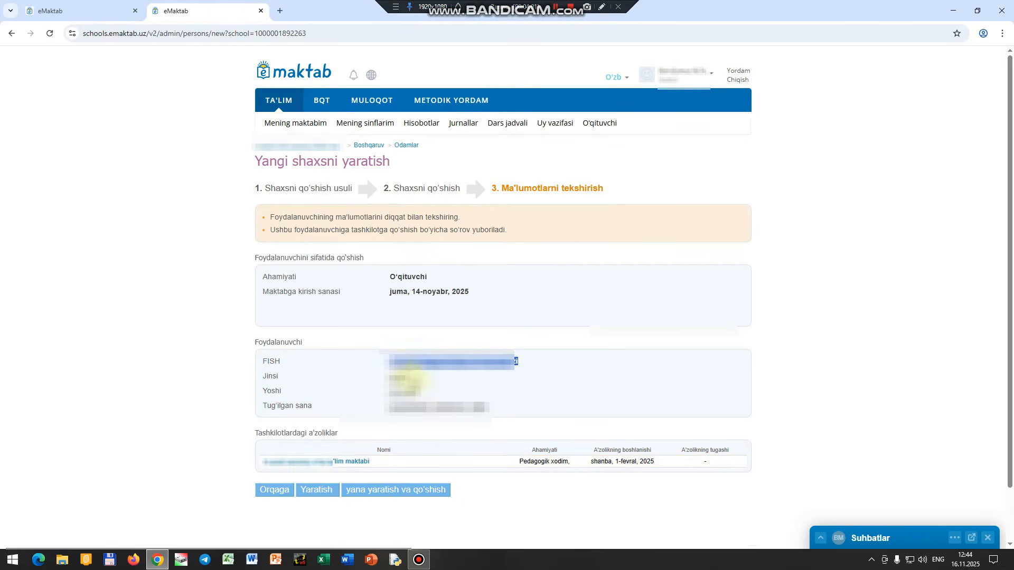
click(420, 388)
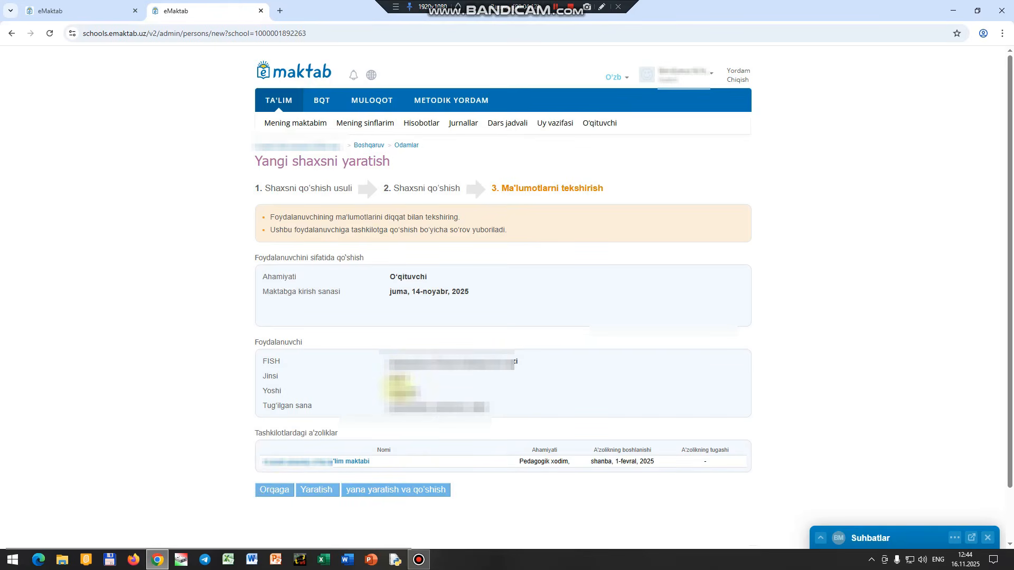
click(322, 494)
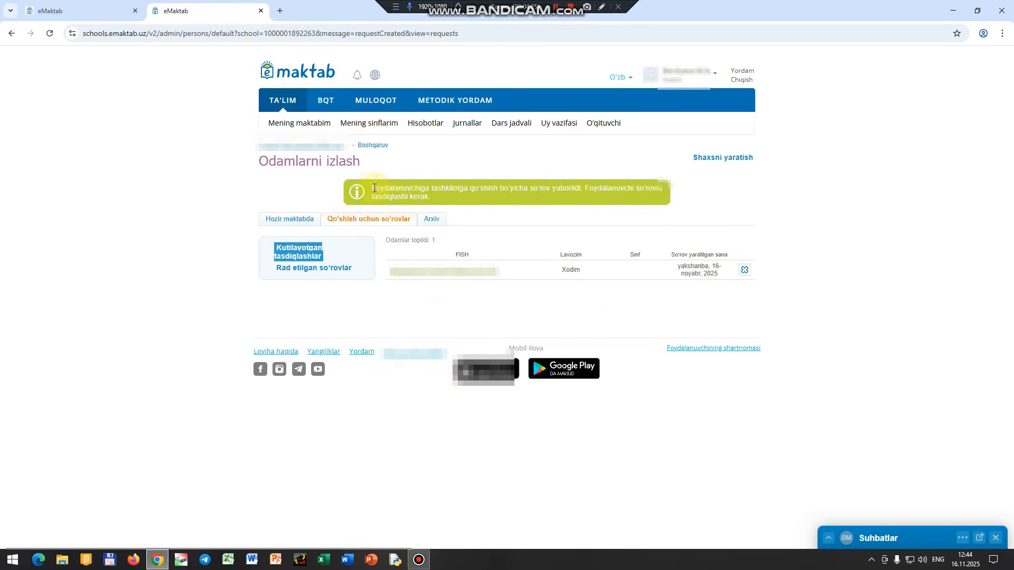
drag(374, 188, 417, 205)
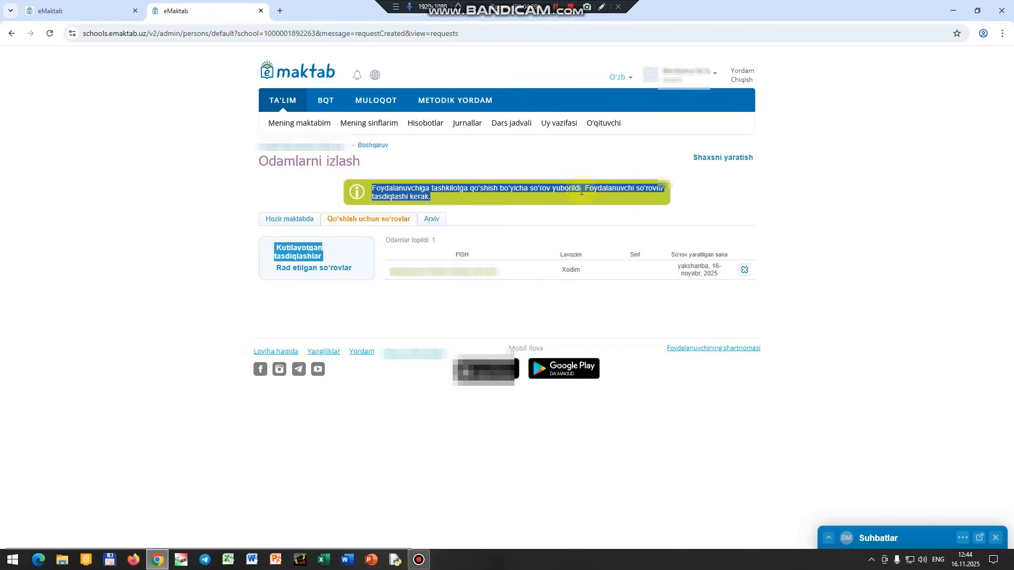
click(412, 197)
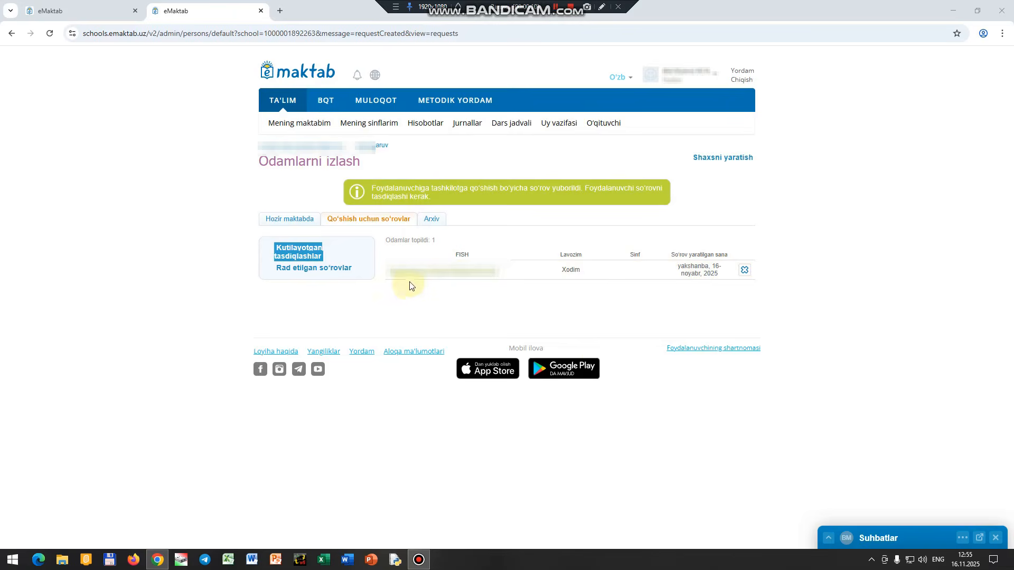
Look through the Taklifnomalar page of the school administration and return to the administration overview
click(376, 146)
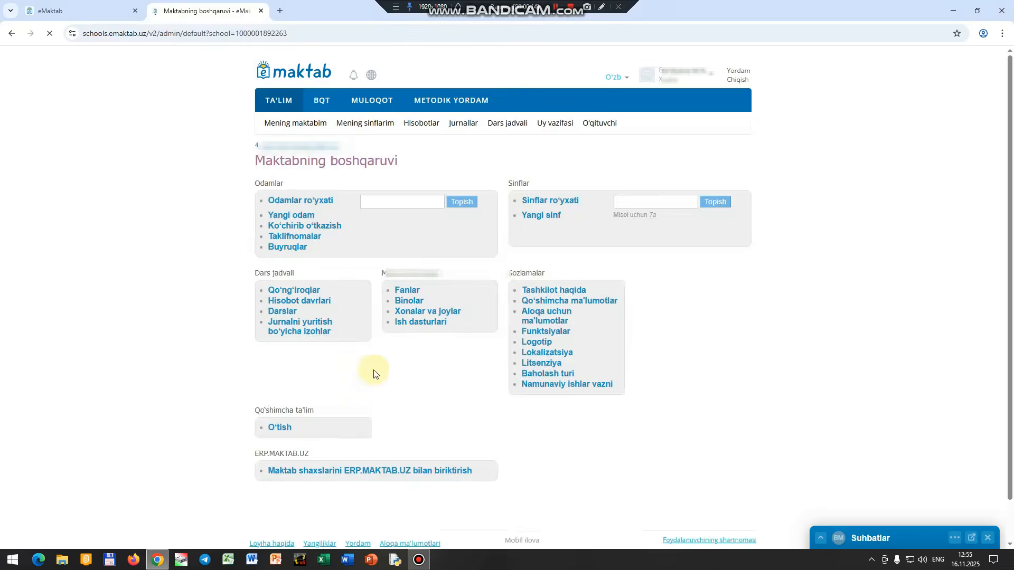
click(307, 238)
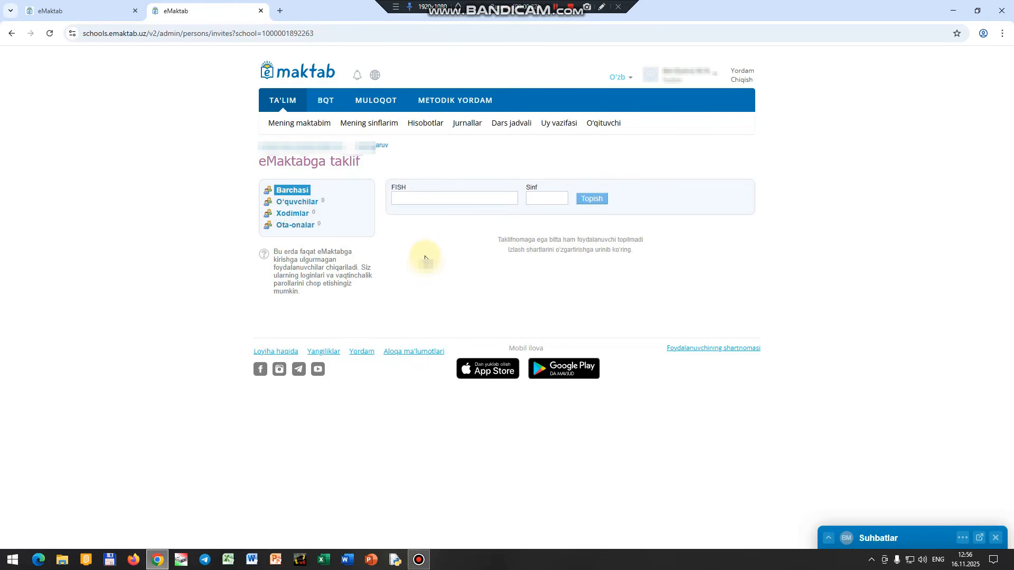
click(374, 147)
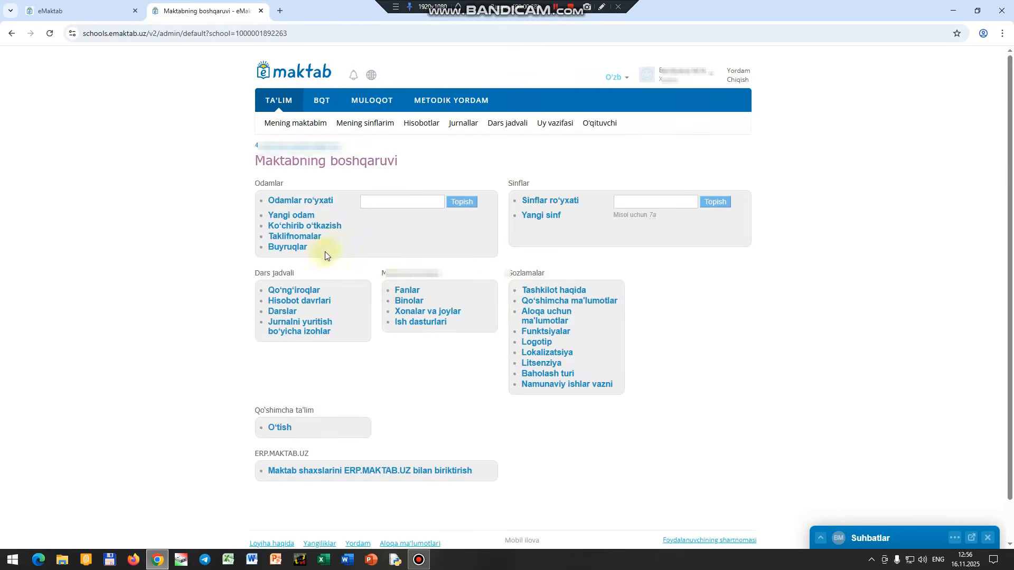
Filter the school's people list to O'qituvchilar and open the seventh teacher on page 3 for editing
click(304, 205)
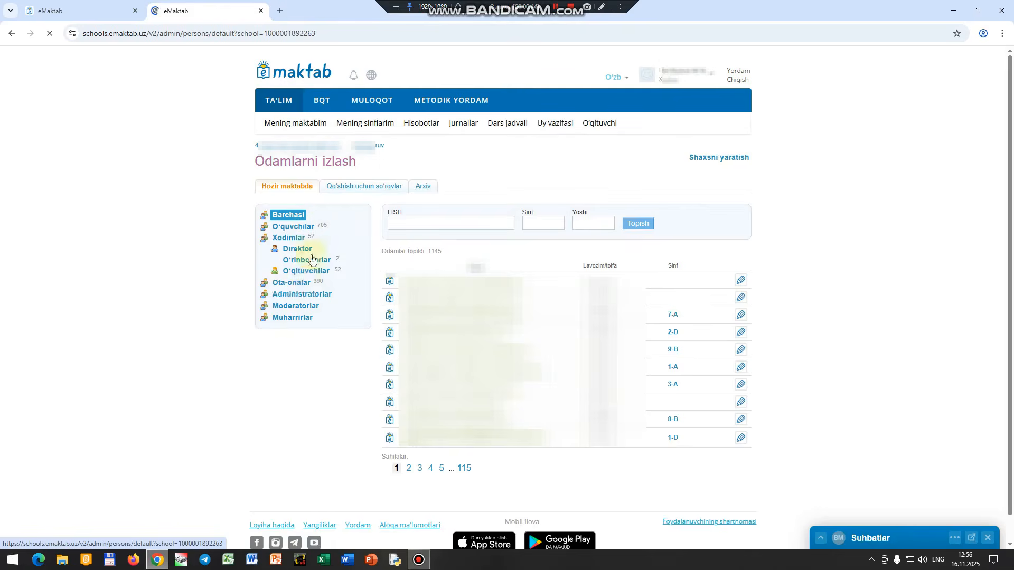
click(307, 272)
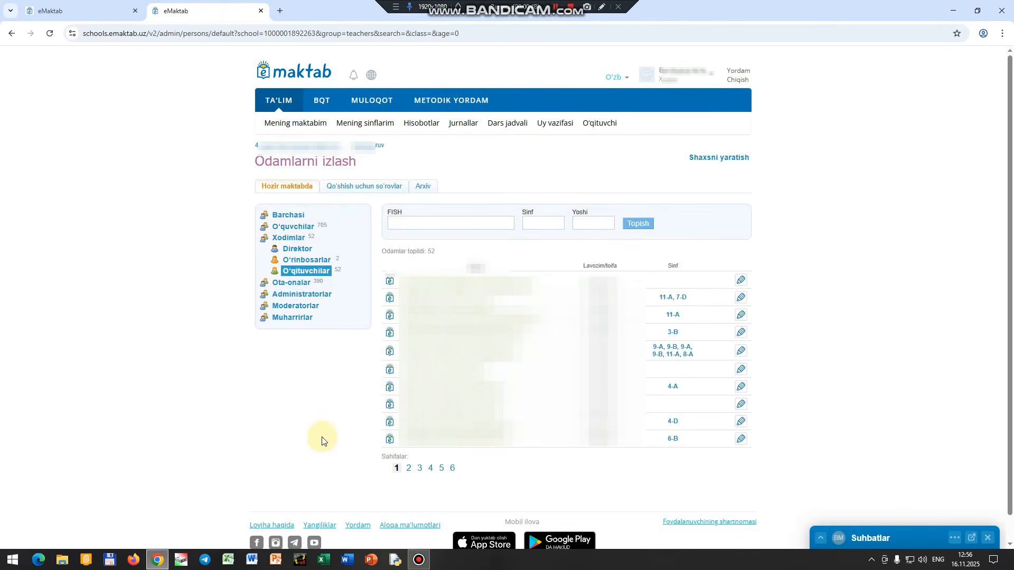
click(431, 469)
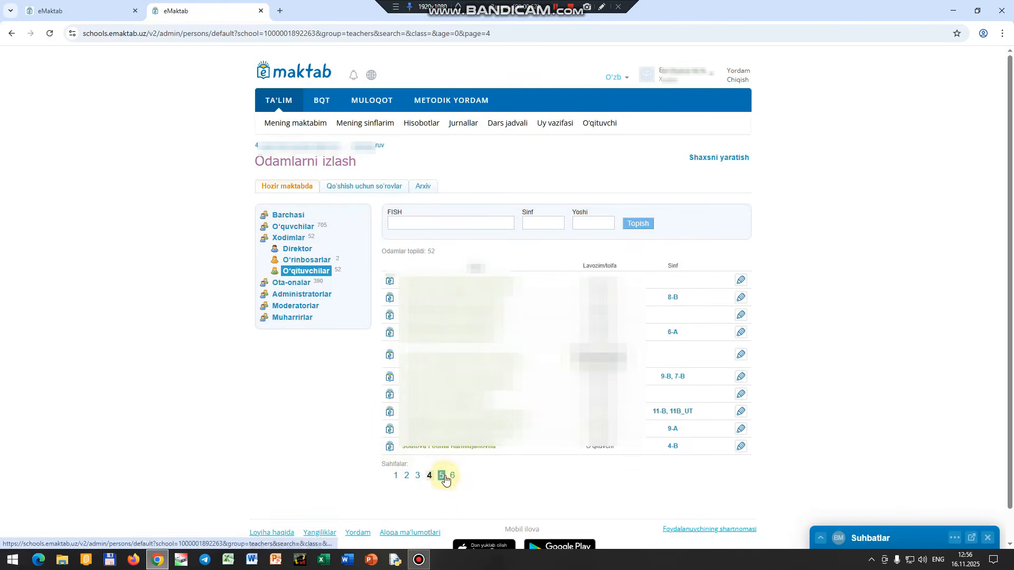
click(442, 476)
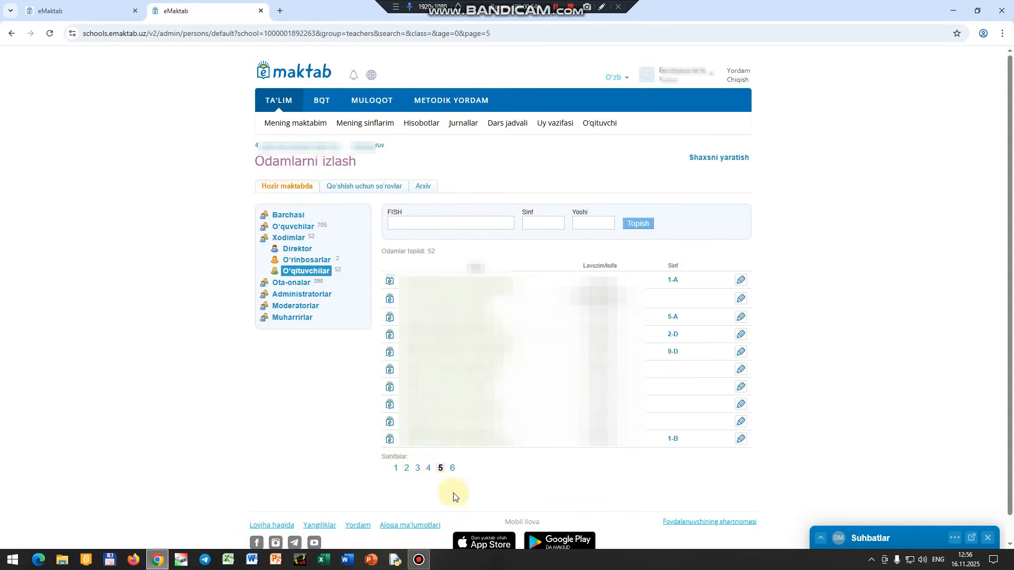
click(417, 470)
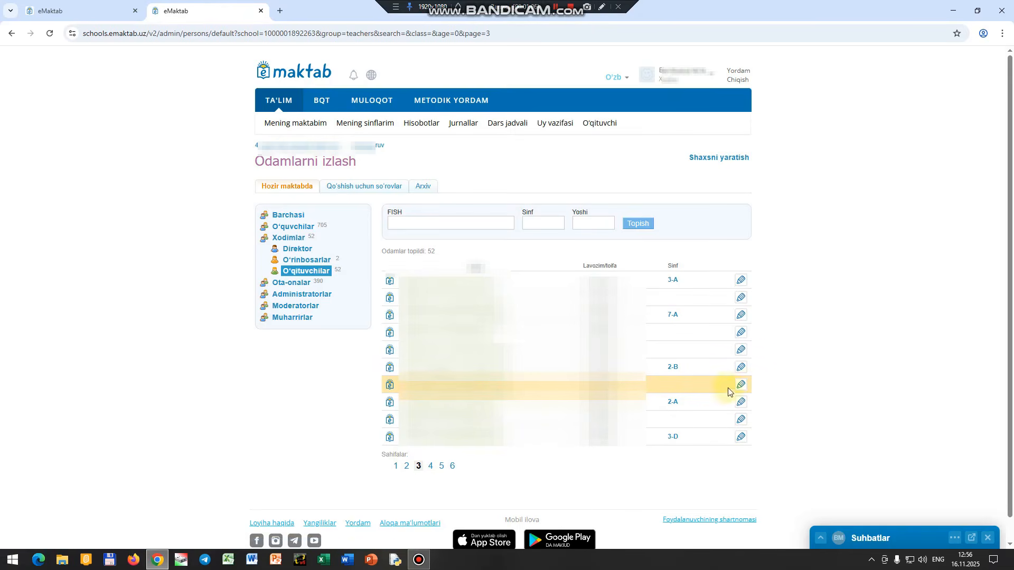
click(742, 386)
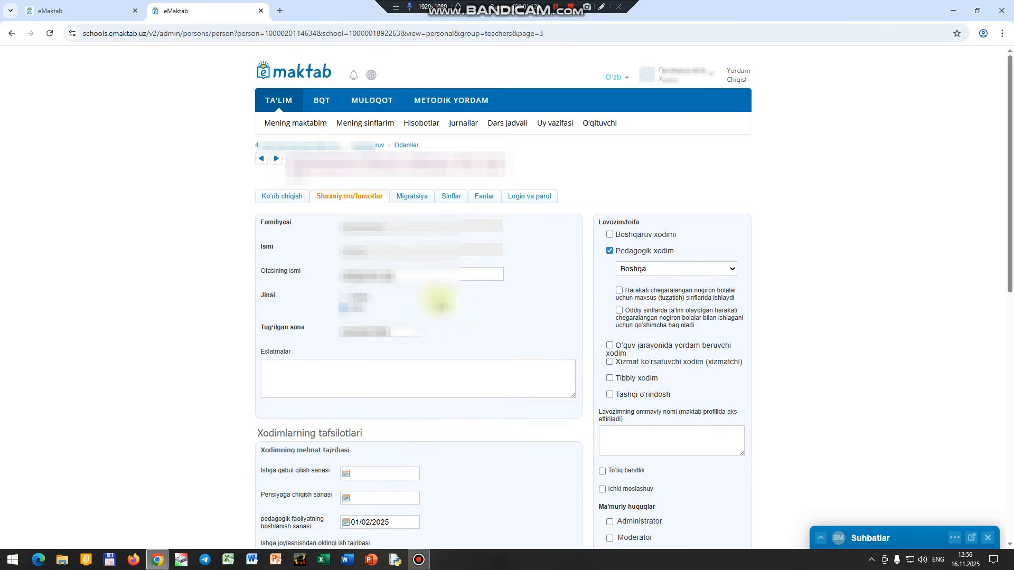
Set the teacher's Pedagogik xodim position to Matematika o'qituvchisi and enable To'liq bandlik
scroll(480, 465, down, 1)
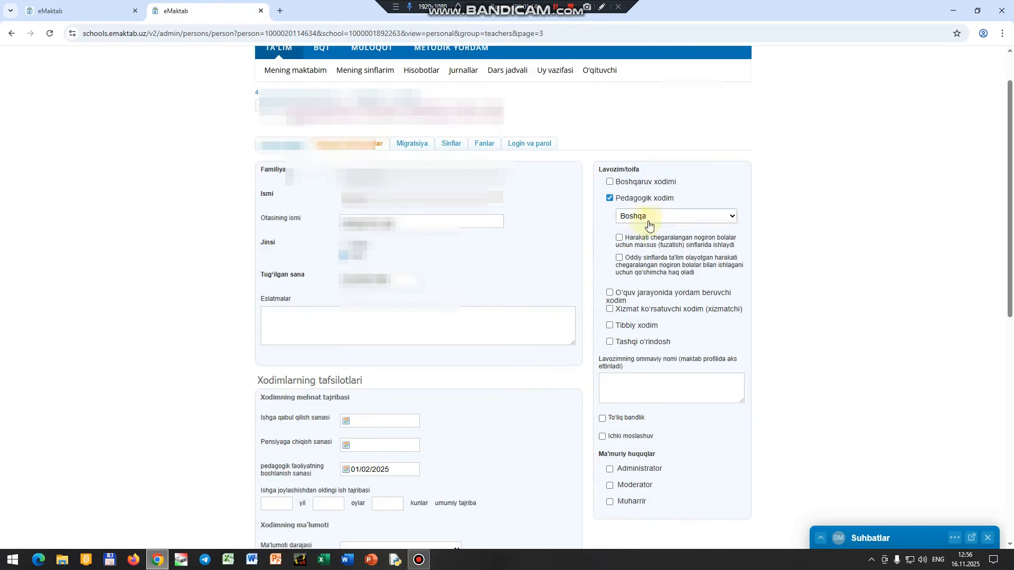
scroll(527, 429, down, 1)
scroll(528, 429, down, 3)
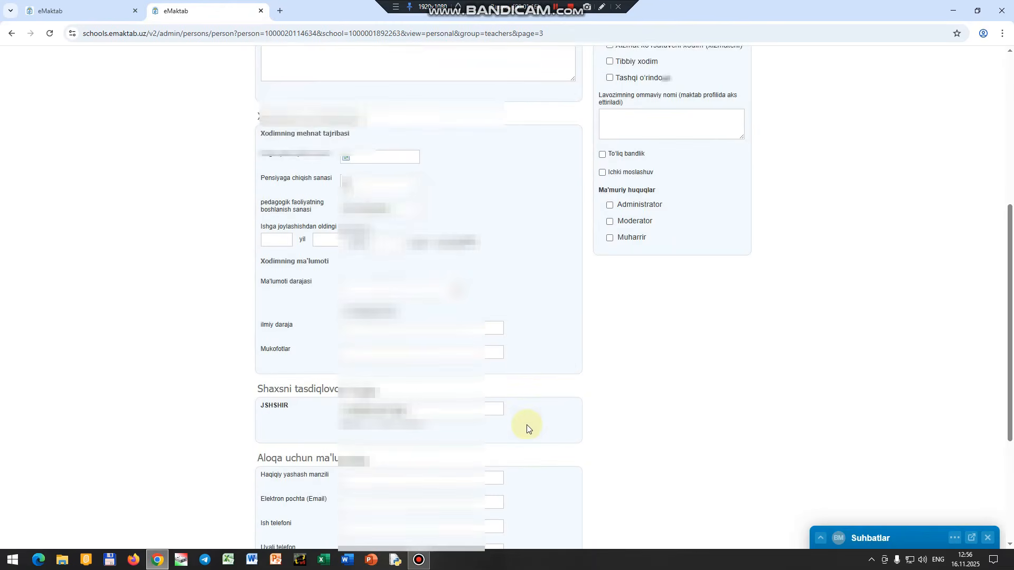
scroll(462, 416, down, 3)
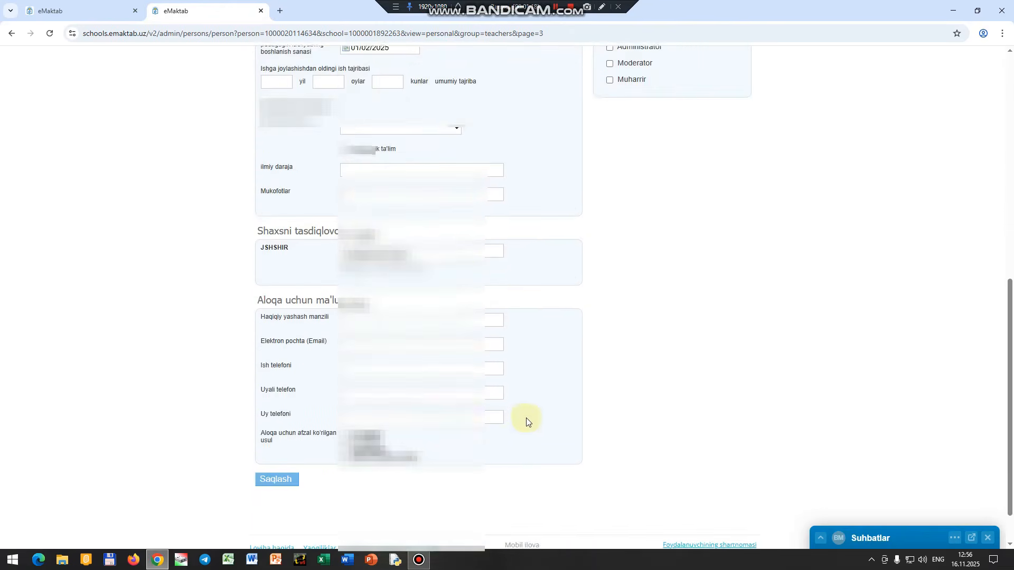
scroll(527, 420, up, 5)
scroll(529, 420, up, 2)
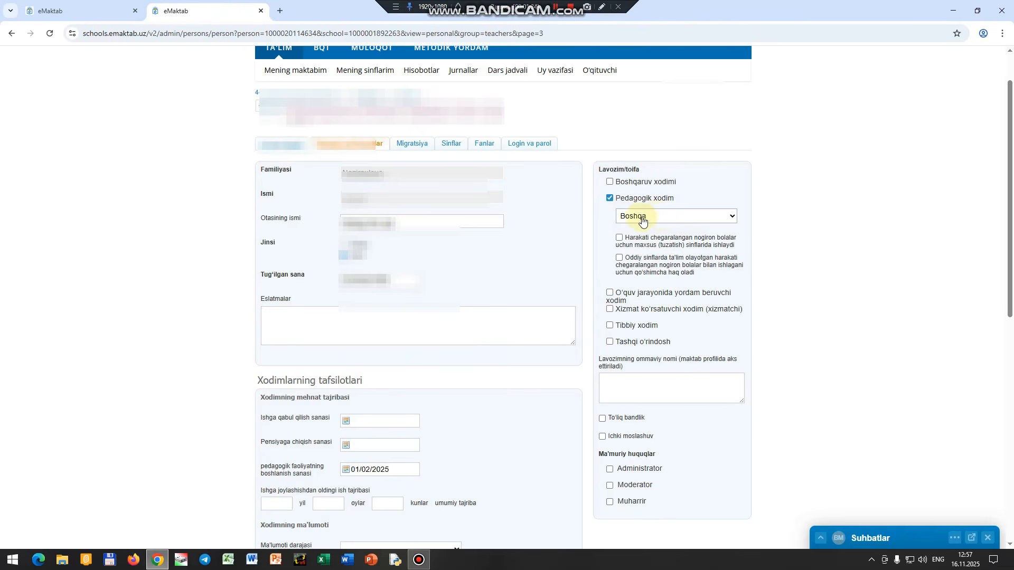
click(661, 221)
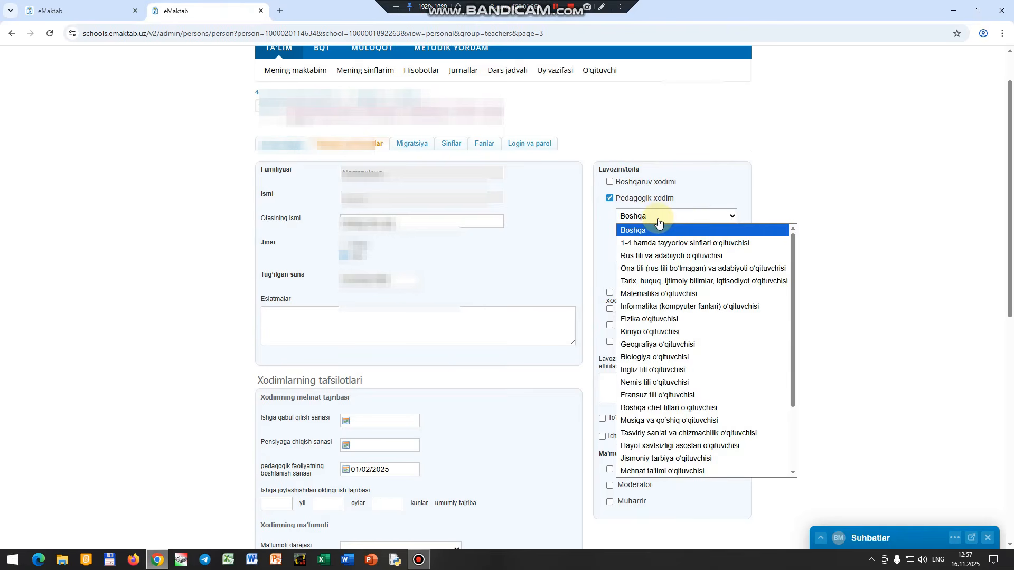
click(651, 295)
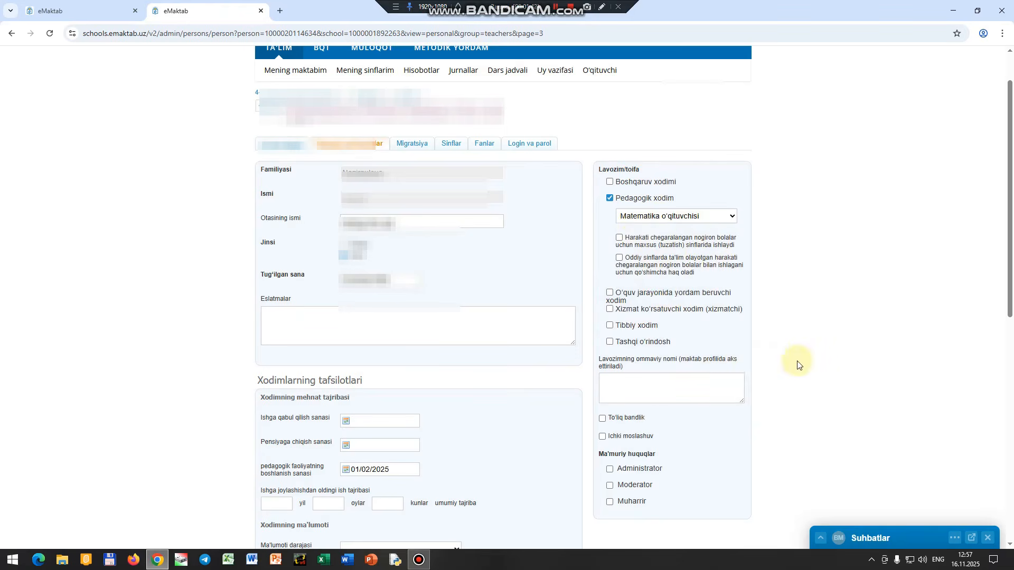
scroll(750, 417, down, 2)
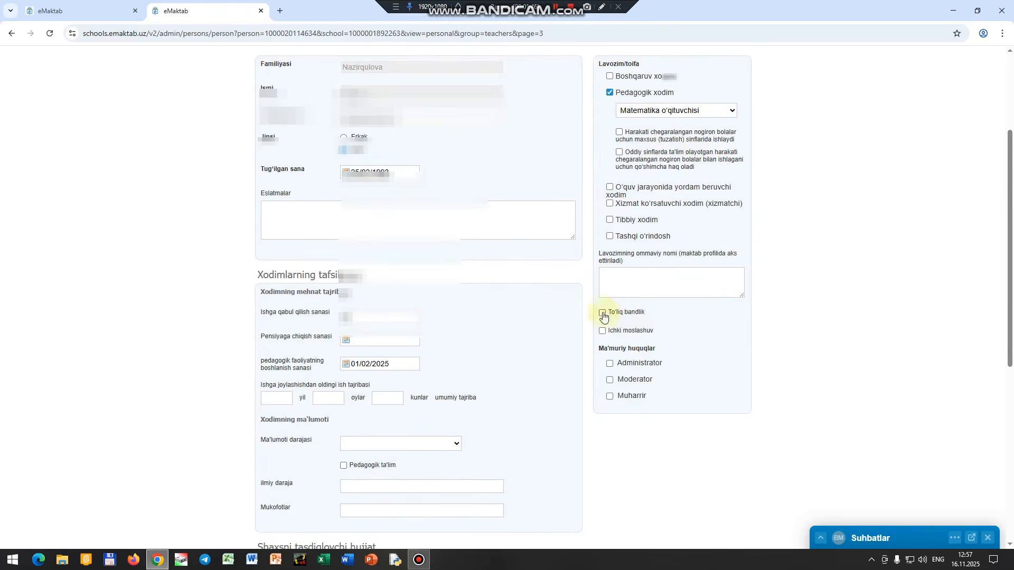
click(602, 314)
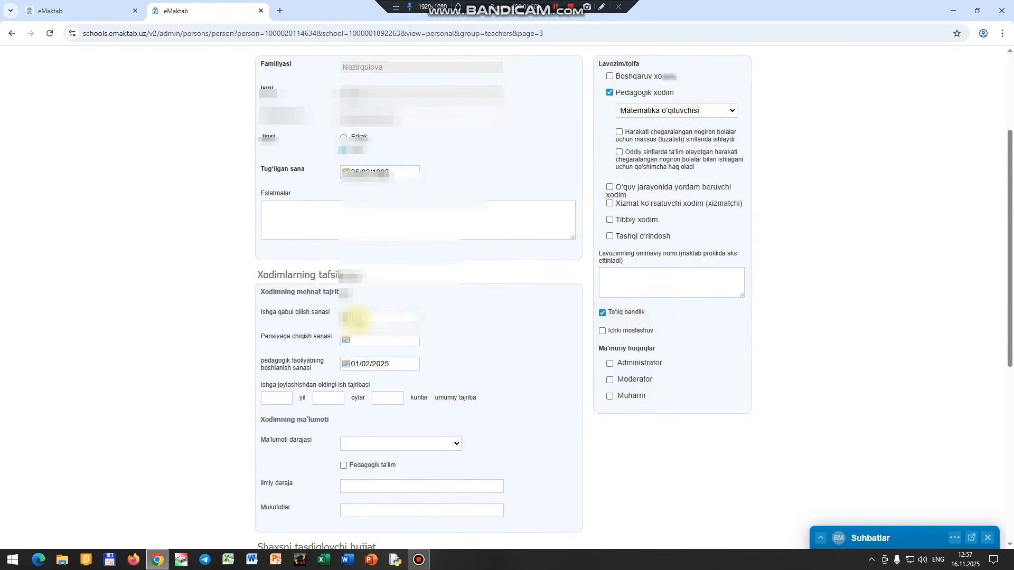
Set the teacher's Ishga qabul qilish sanasi (hiring date) to 14/11/2025
click(357, 318)
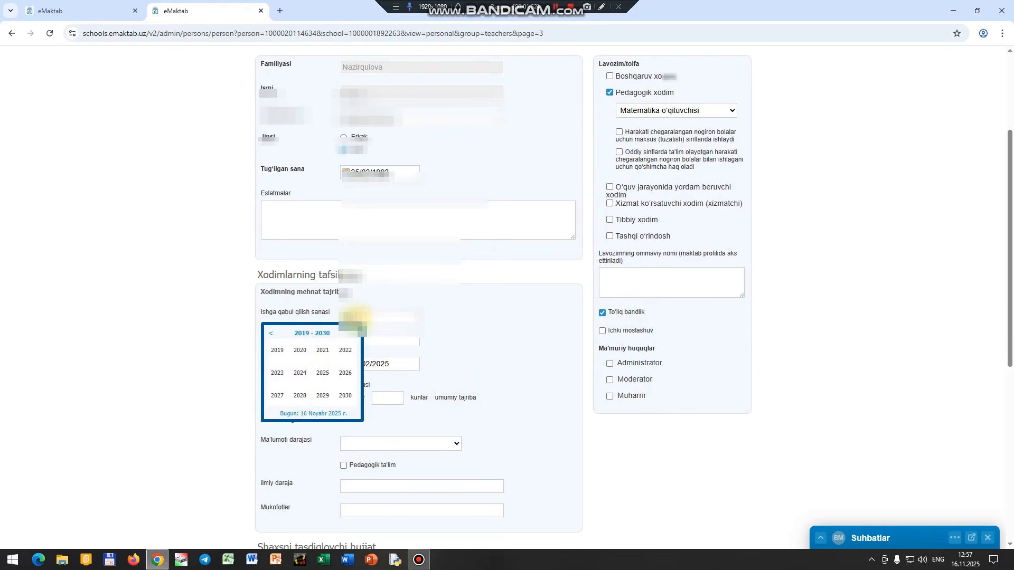
click(323, 372)
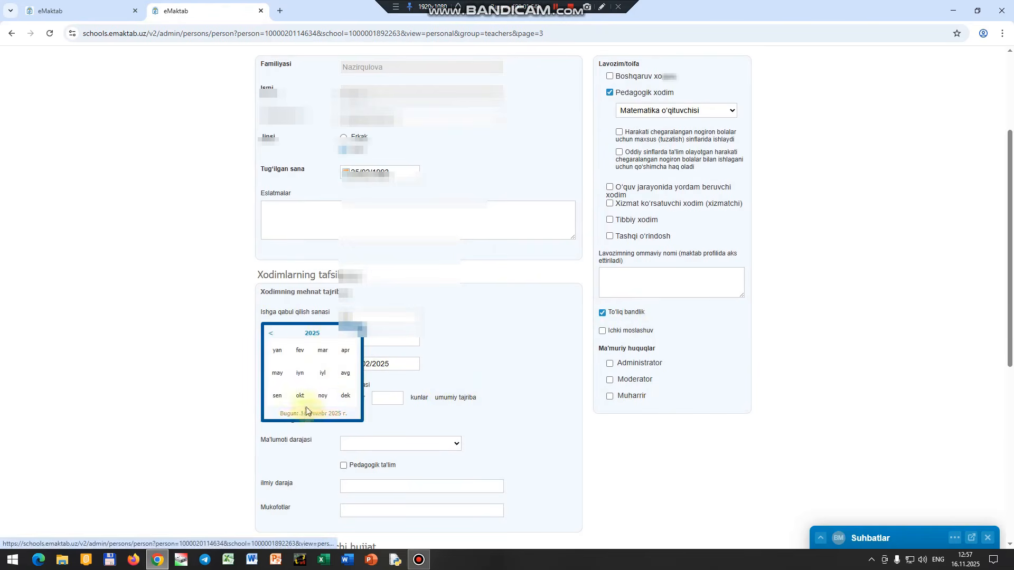
click(323, 395)
click(325, 373)
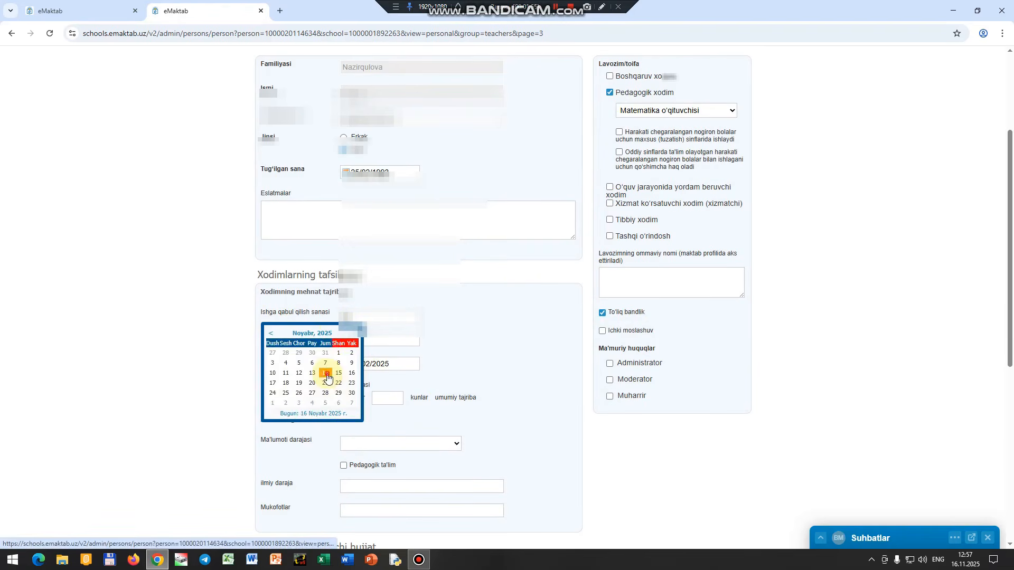
click(459, 357)
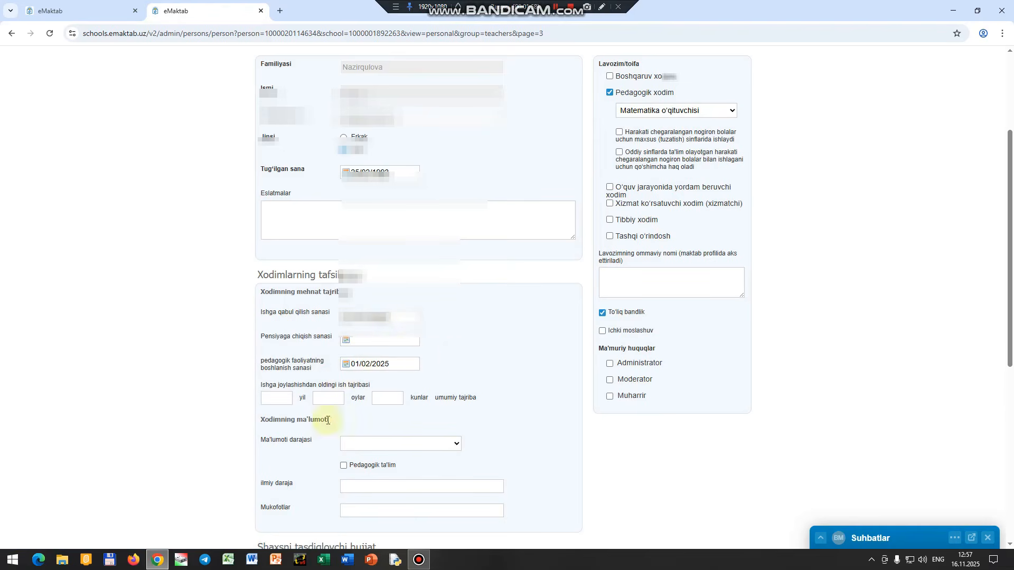
View the available Ma'lumoti darajasi (education level) options without choosing one
scroll(370, 402, down, 3)
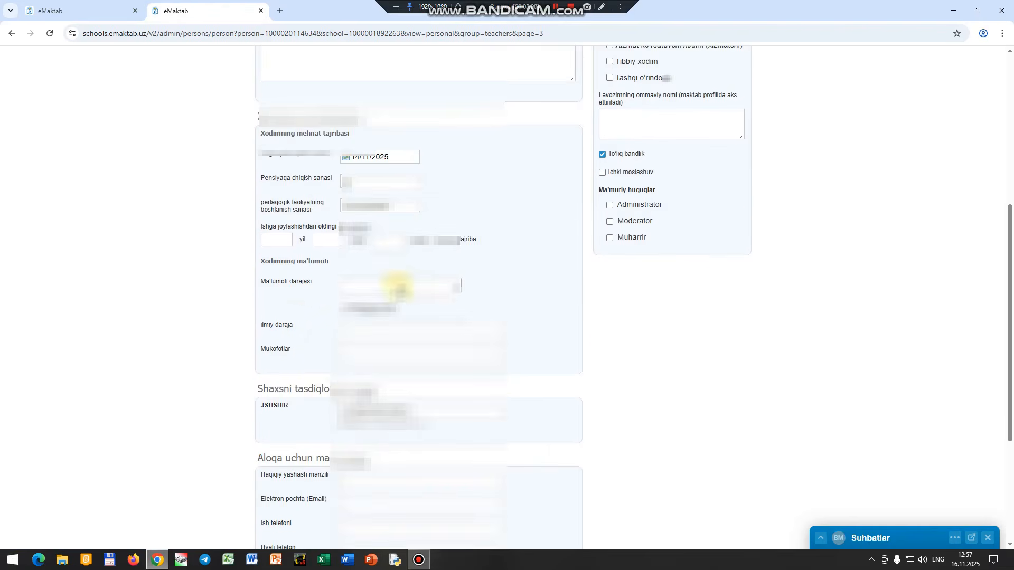
click(400, 286)
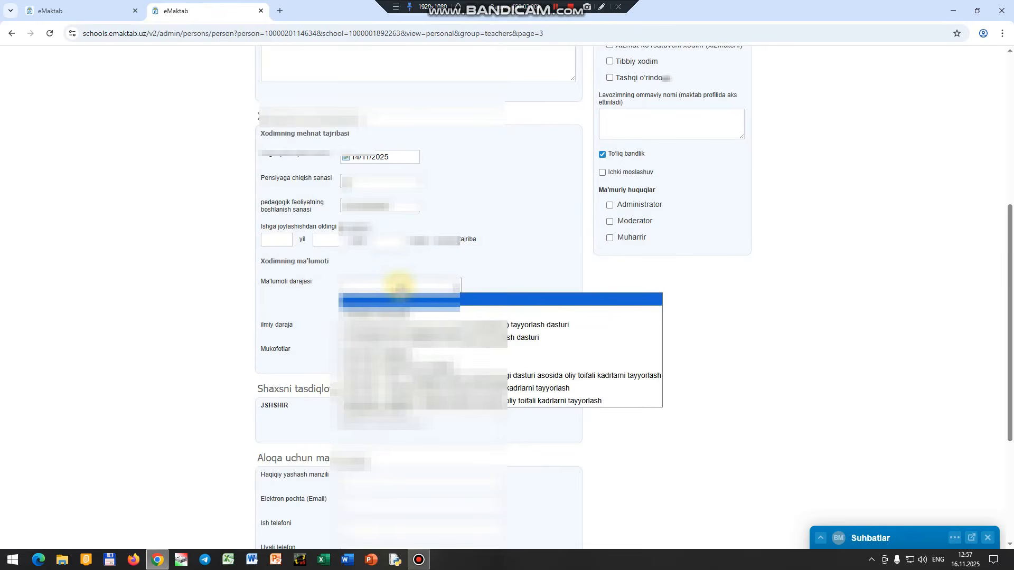
click(495, 265)
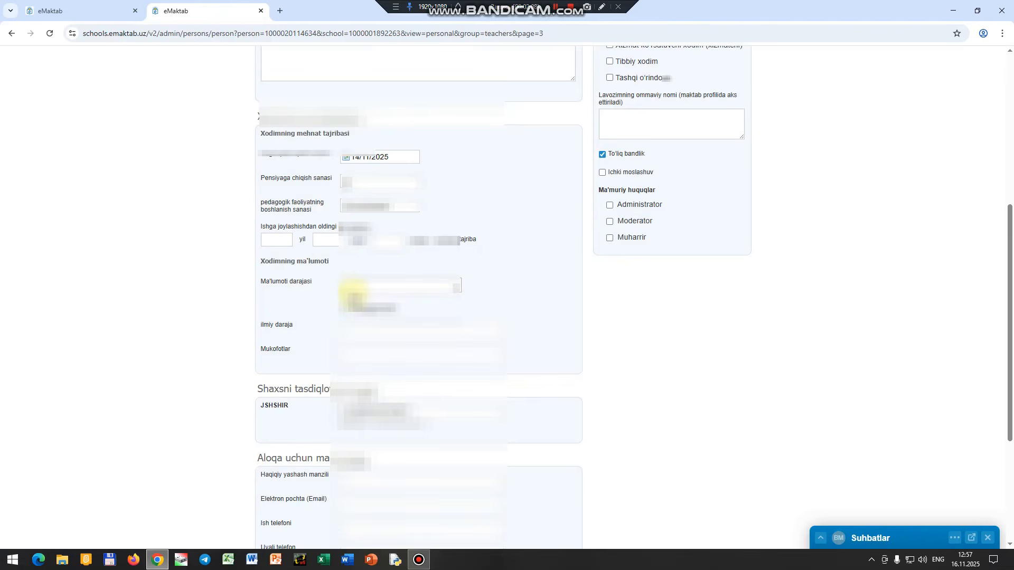
Check the remaining fields of the teacher's personal data form and save the changes
scroll(520, 429, down, 2)
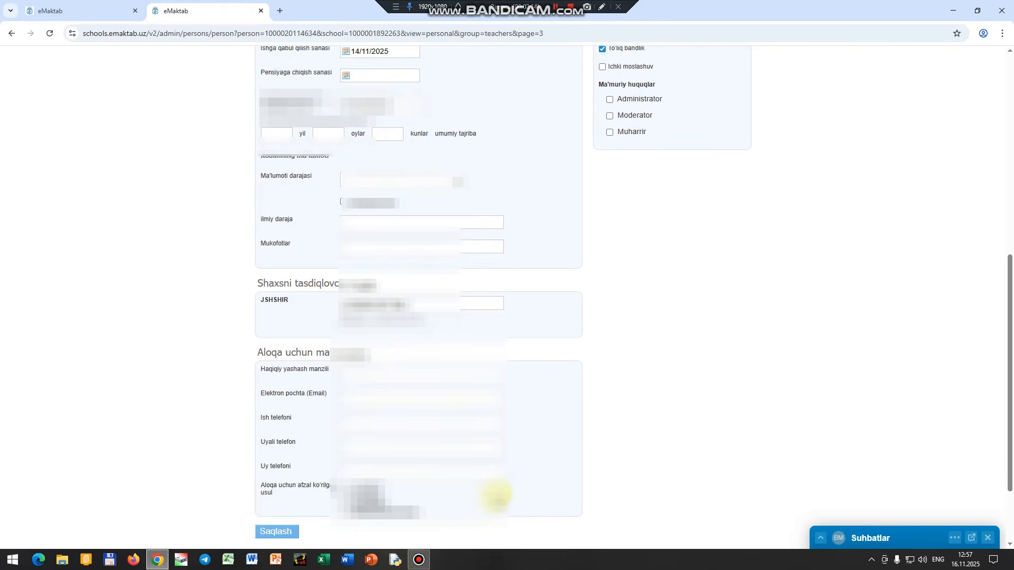
scroll(496, 495, up, 6)
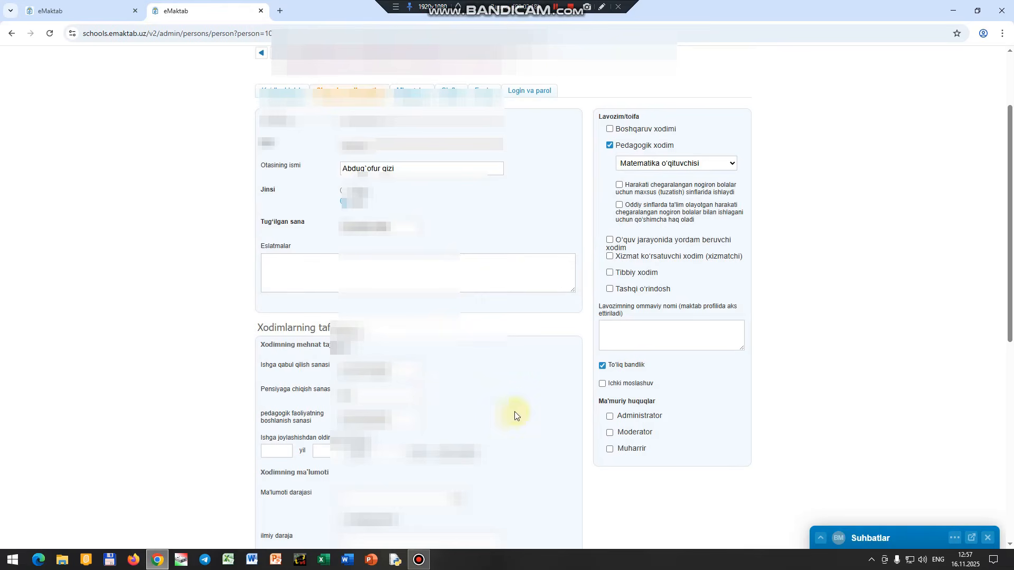
scroll(527, 306, down, 8)
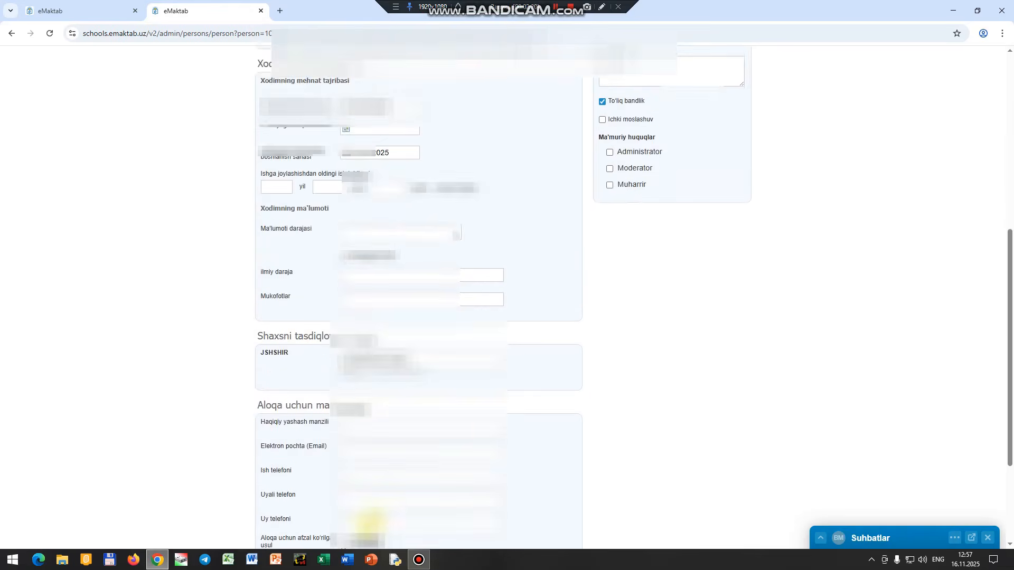
click(279, 430)
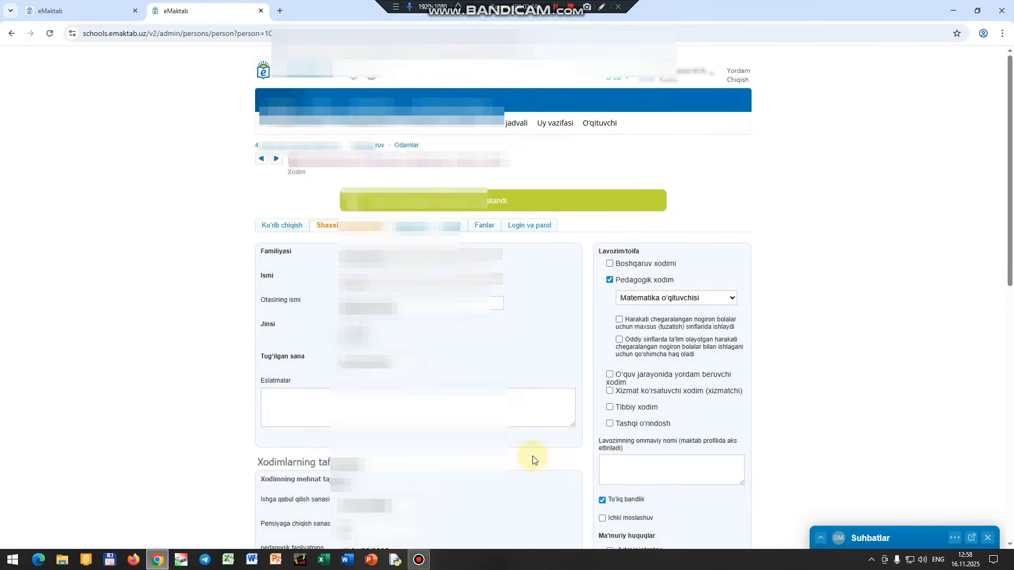
drag(368, 200, 506, 200)
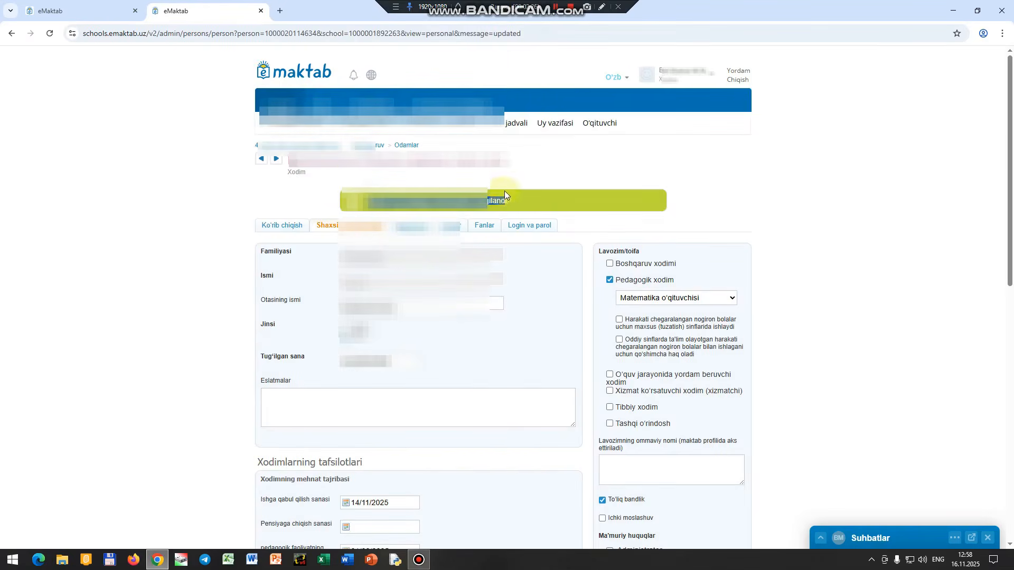
Open the teacher's Ko'rib chiqish overview and check the Maktabga kirish sanasi (school entry date) under Maktabda
click(285, 229)
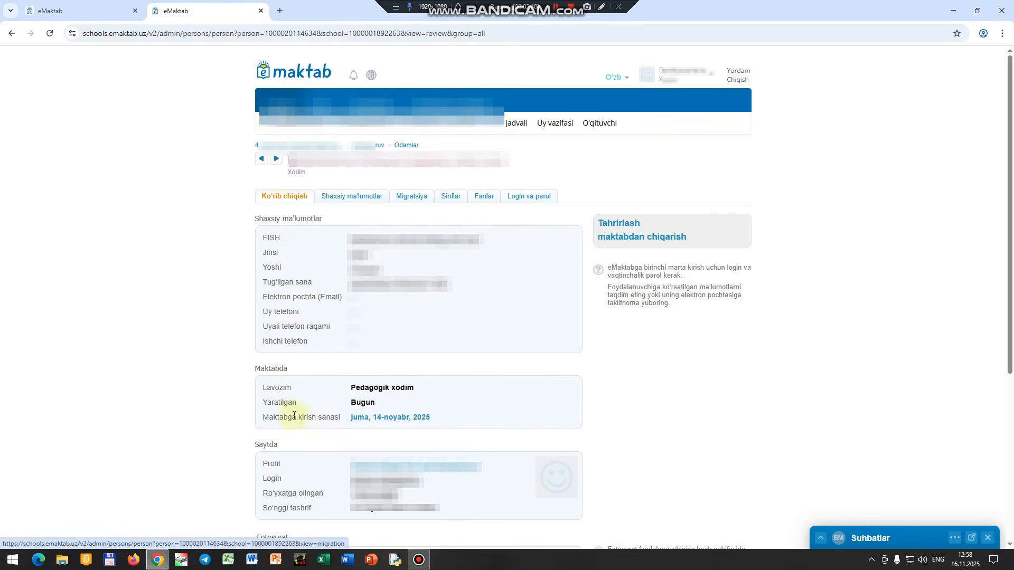
drag(262, 417, 320, 419)
click(311, 419)
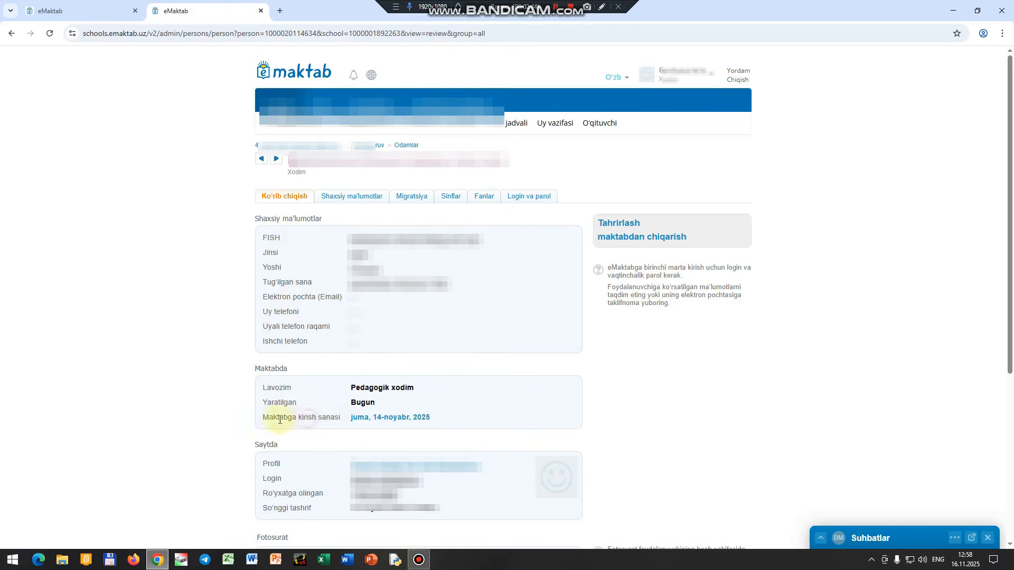